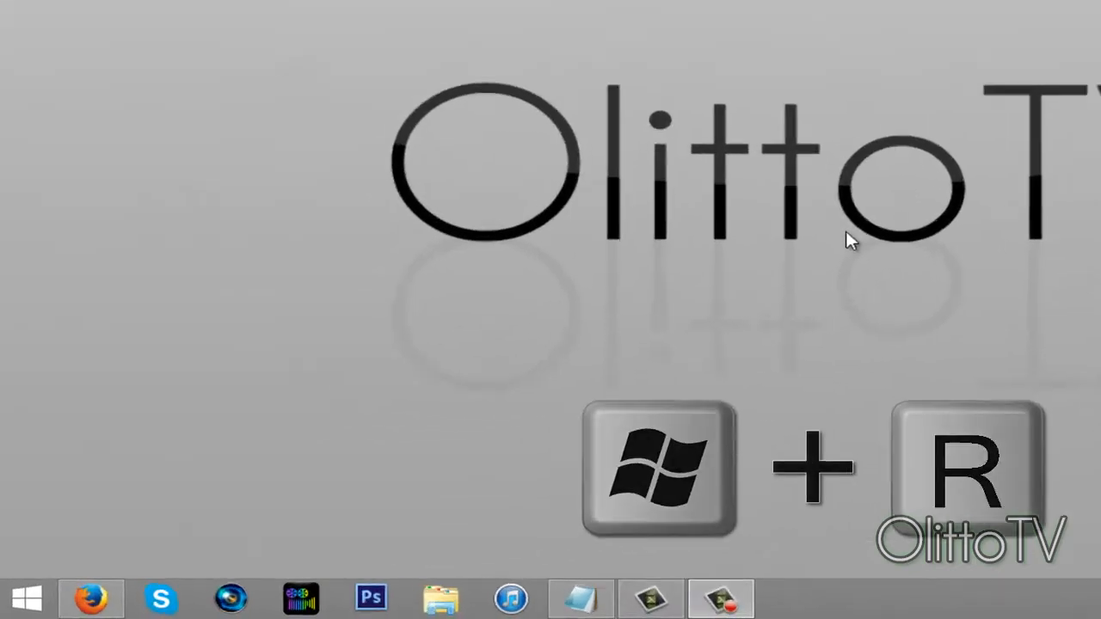
Open System Configuration by running msconfig, and choose Selective startup with system services and startup items loaded.
{"action": "key", "text": "super+r"}
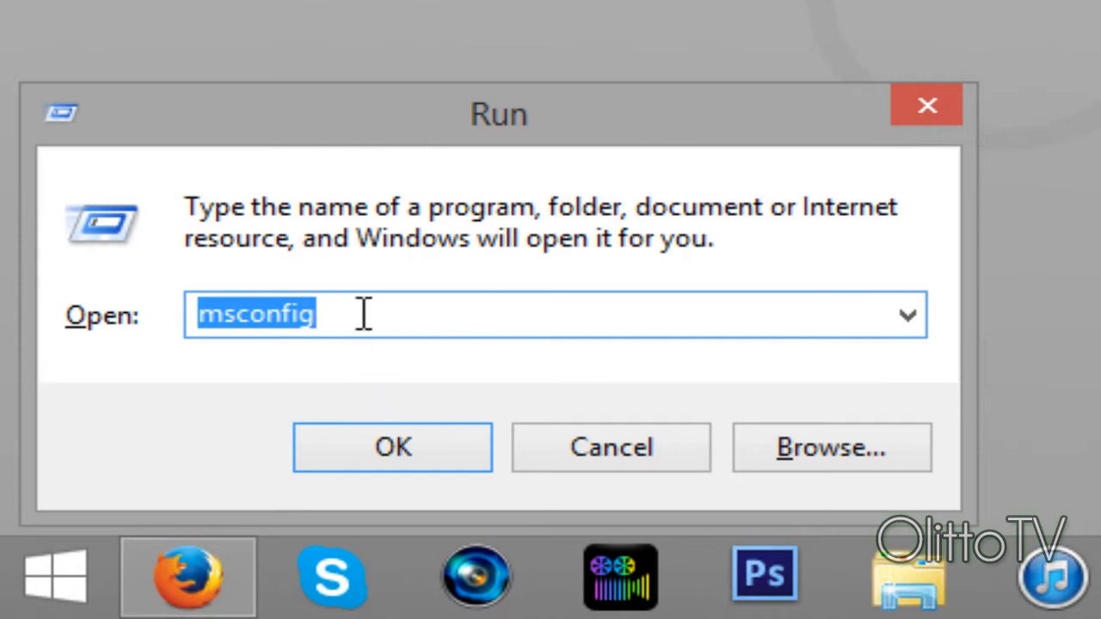
{"action": "left_click", "coordinate": [321, 313]}
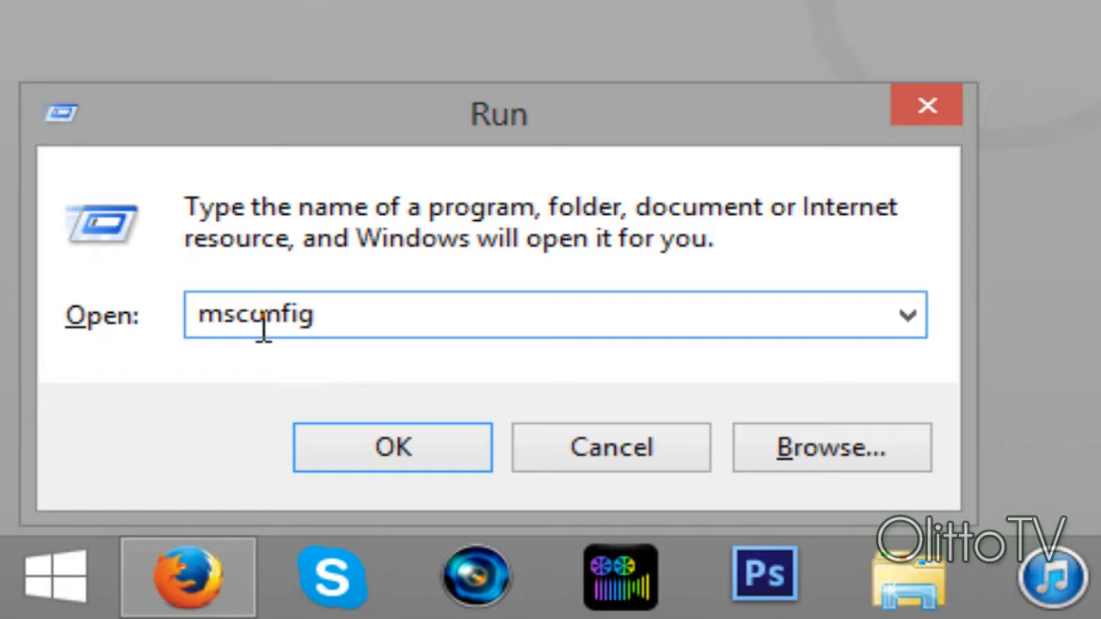
{"action": "left_click_drag", "start_coordinate": [192, 312], "coordinate": [381, 312]}
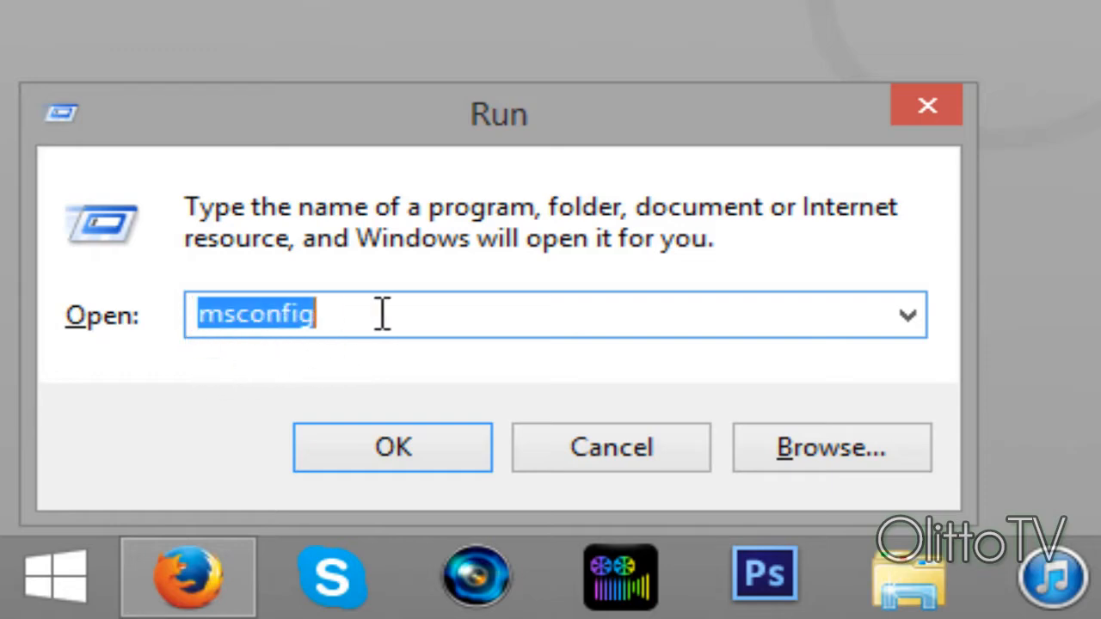
{"action": "left_click", "coordinate": [381, 312]}
{"action": "left_click", "coordinate": [349, 449]}
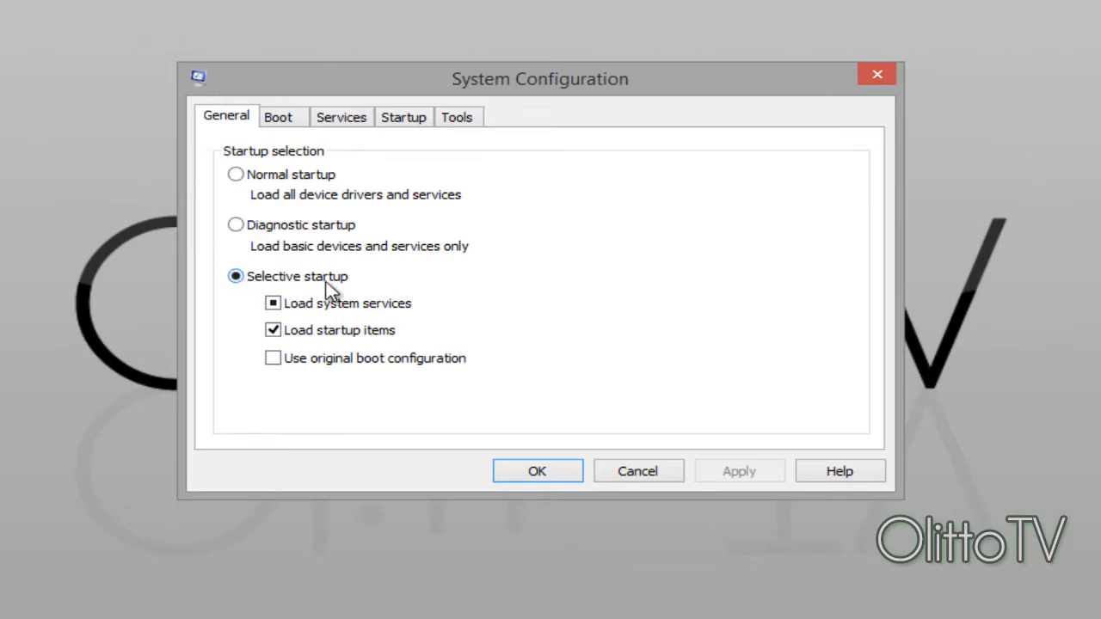
{"action": "left_click", "coordinate": [252, 177]}
{"action": "left_click", "coordinate": [313, 280]}
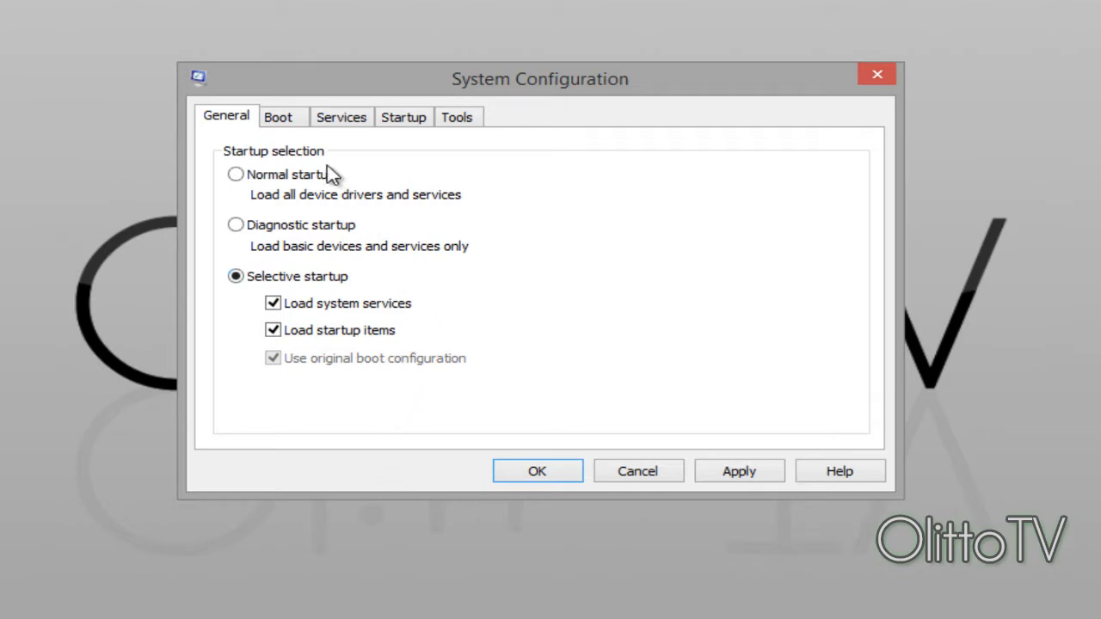
In the advanced boot options, enable Number of processors and set it to 2.
{"action": "left_click", "coordinate": [282, 119]}
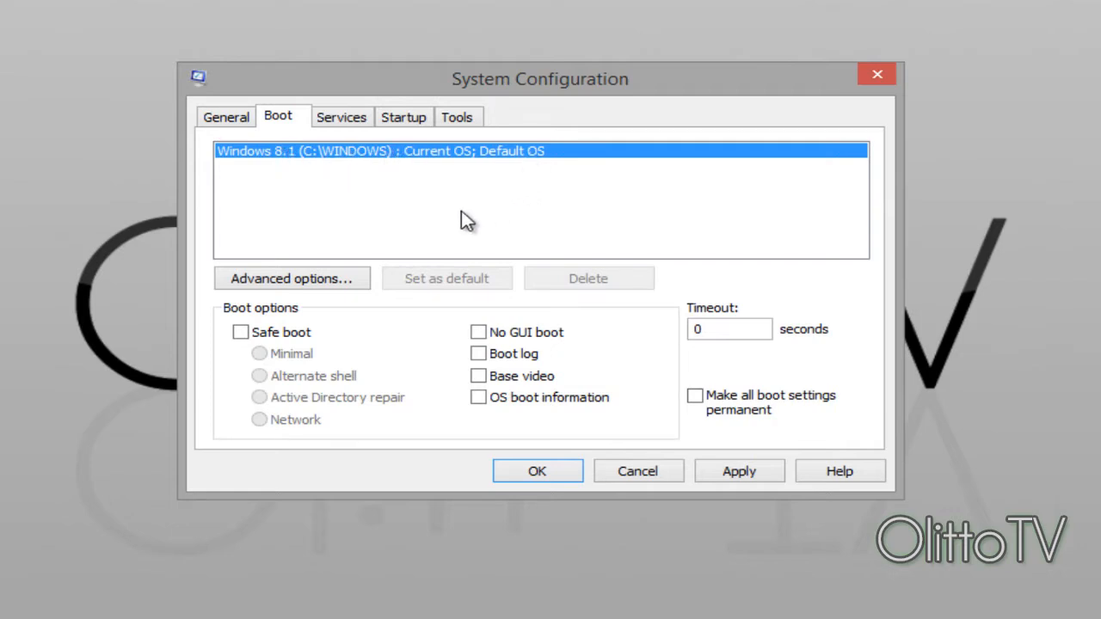
{"action": "left_click", "coordinate": [335, 275]}
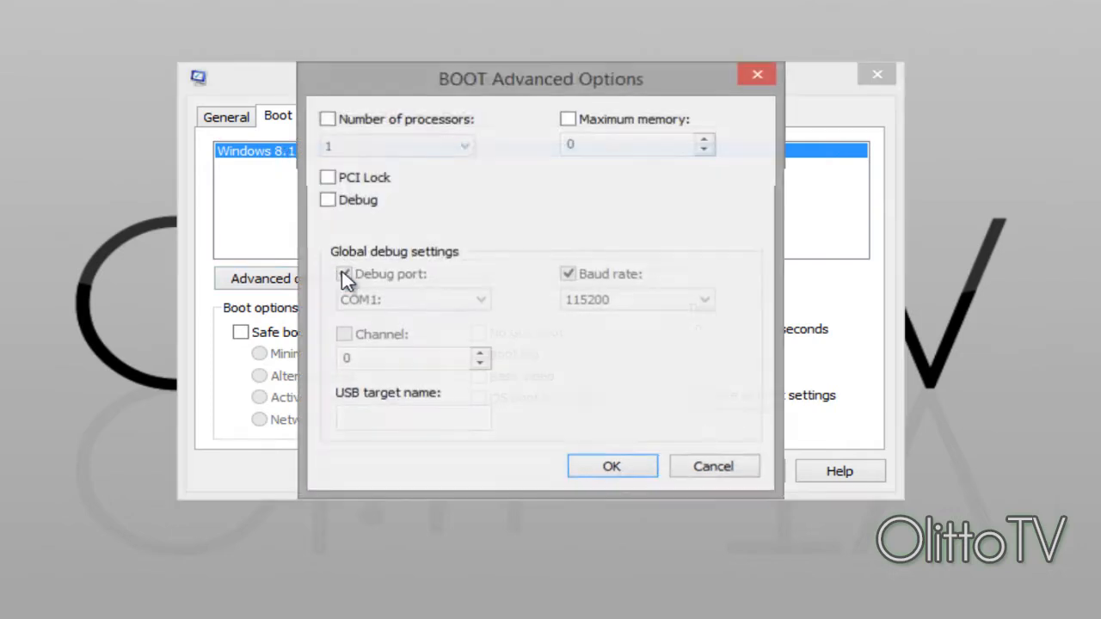
{"action": "left_click_drag", "start_coordinate": [493, 89], "coordinate": [626, 25]}
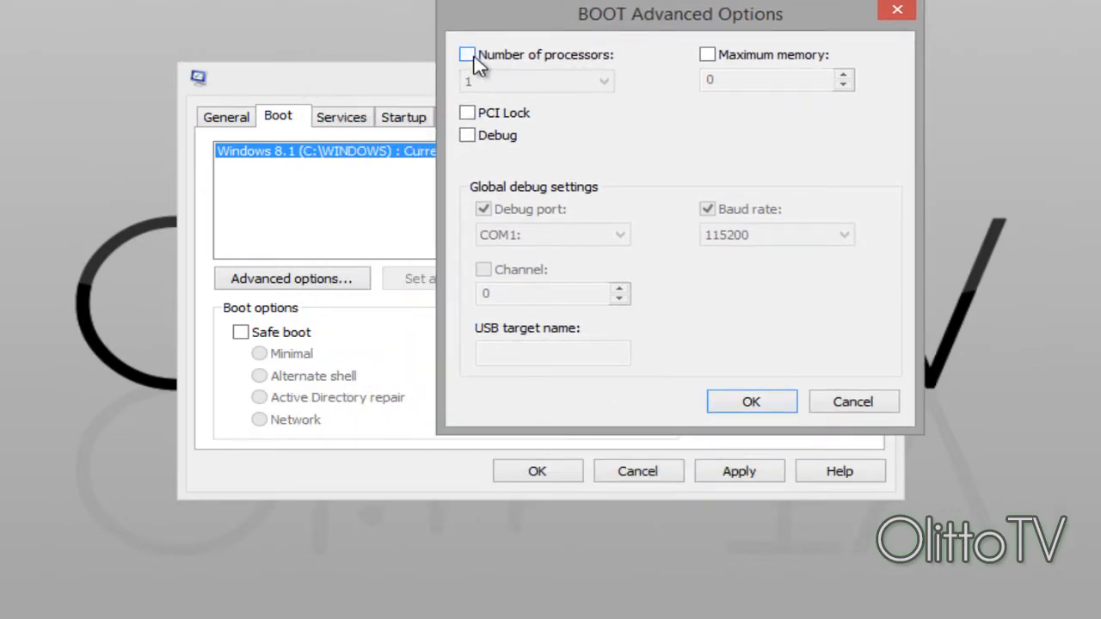
{"action": "left_click", "coordinate": [469, 55]}
{"action": "left_click", "coordinate": [478, 86]}
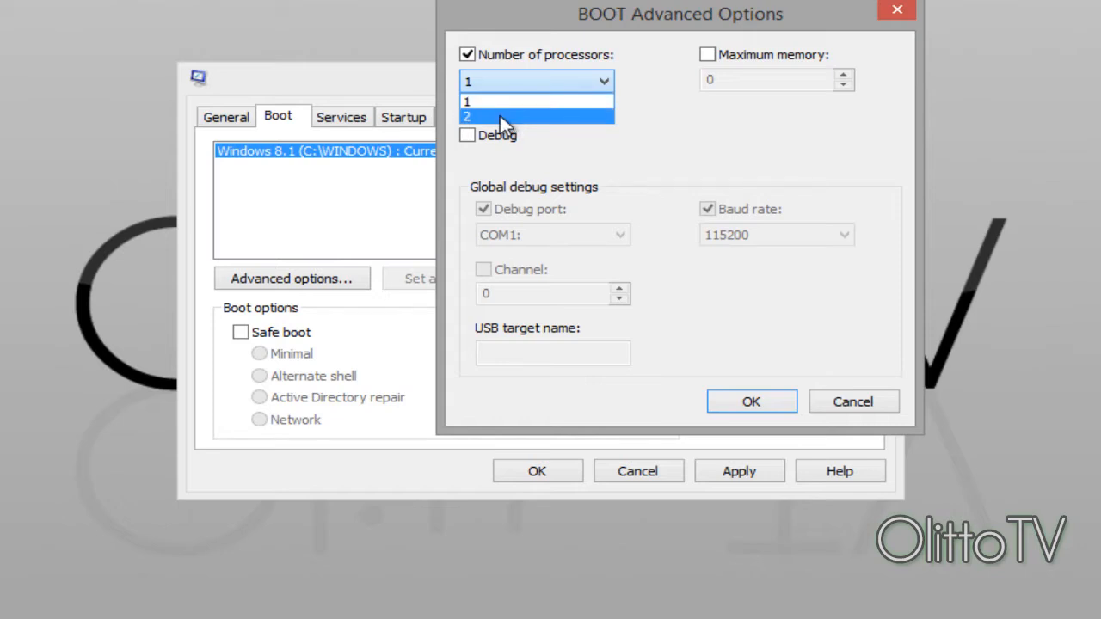
{"action": "left_click", "coordinate": [503, 117]}
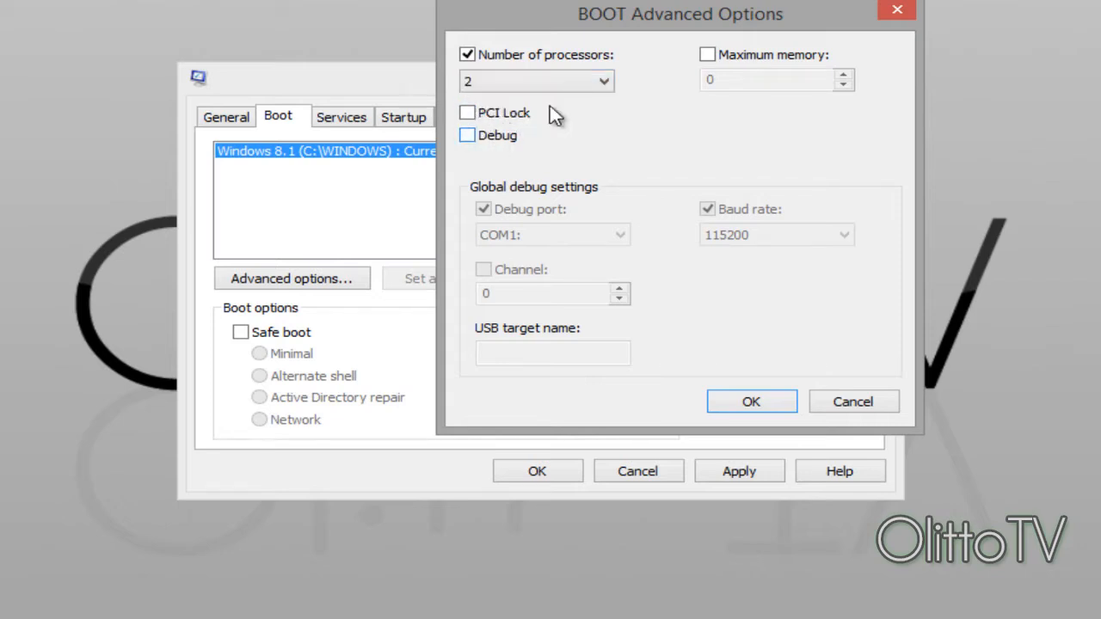
Enable the Maximum memory limit, clear it again, and confirm the advanced boot options.
{"action": "left_click", "coordinate": [708, 55]}
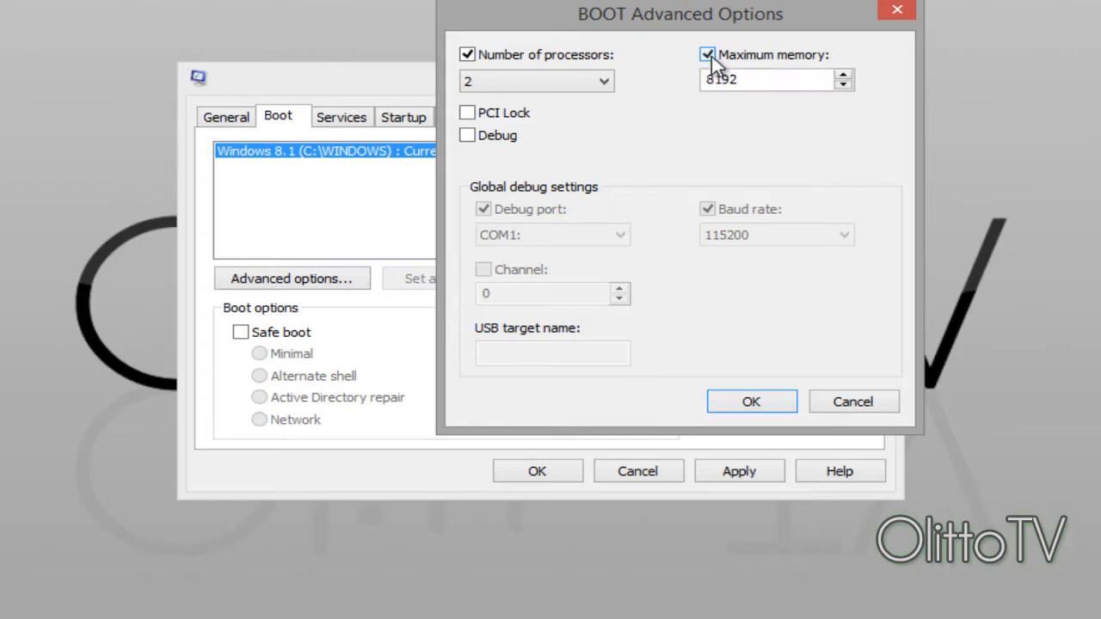
{"action": "double_click", "coordinate": [769, 77]}
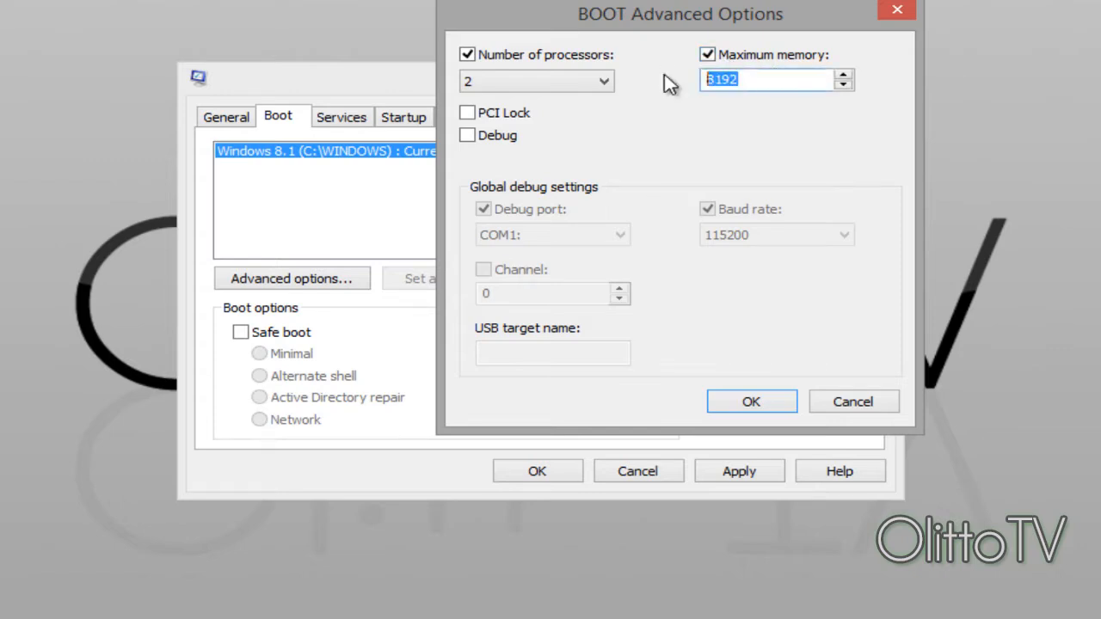
{"action": "left_click", "coordinate": [765, 88]}
{"action": "left_click", "coordinate": [704, 58]}
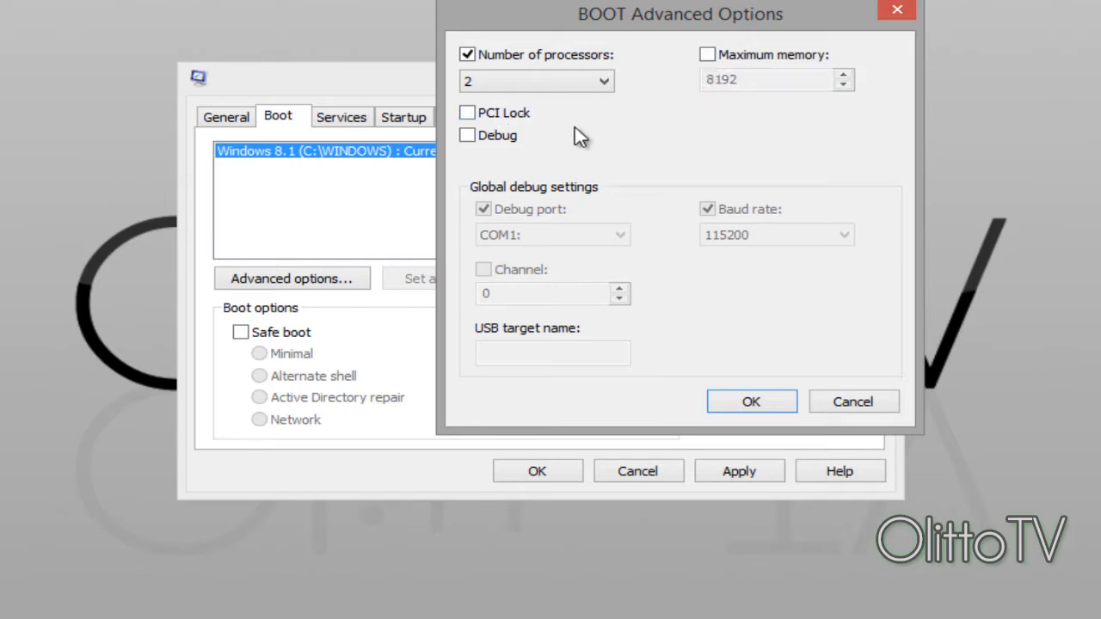
{"action": "left_click", "coordinate": [744, 401]}
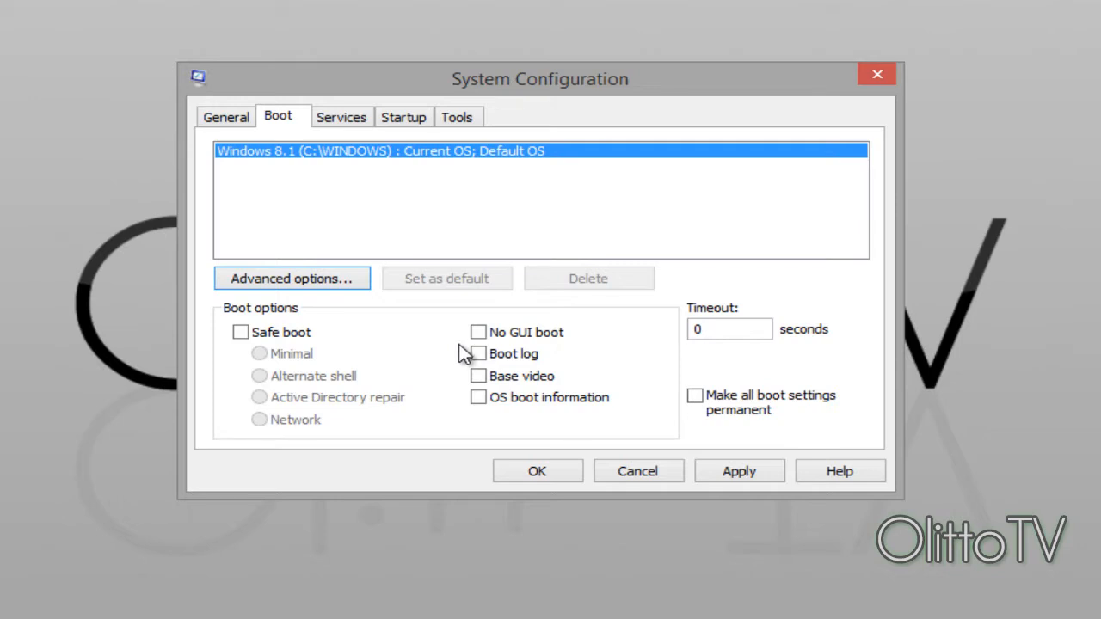
Set the boot timeout to 3 seconds.
{"action": "double_click", "coordinate": [747, 328]}
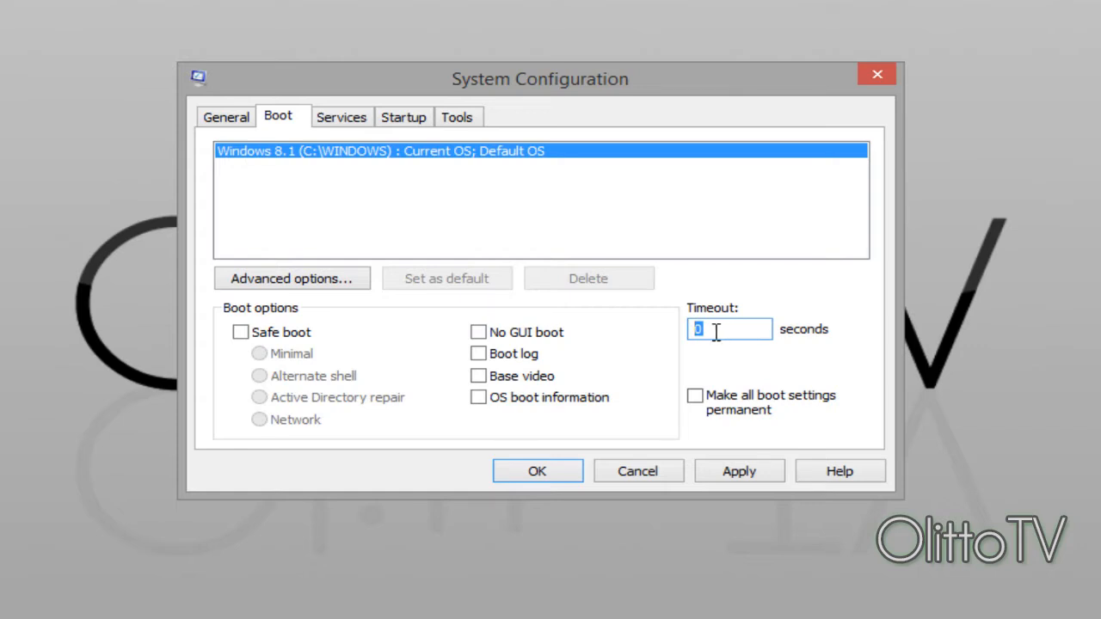
{"action": "type", "text": "30"}
{"action": "key", "text": "BackSpace"}
Display the list of services with all Microsoft services hidden.
{"action": "left_click", "coordinate": [343, 121]}
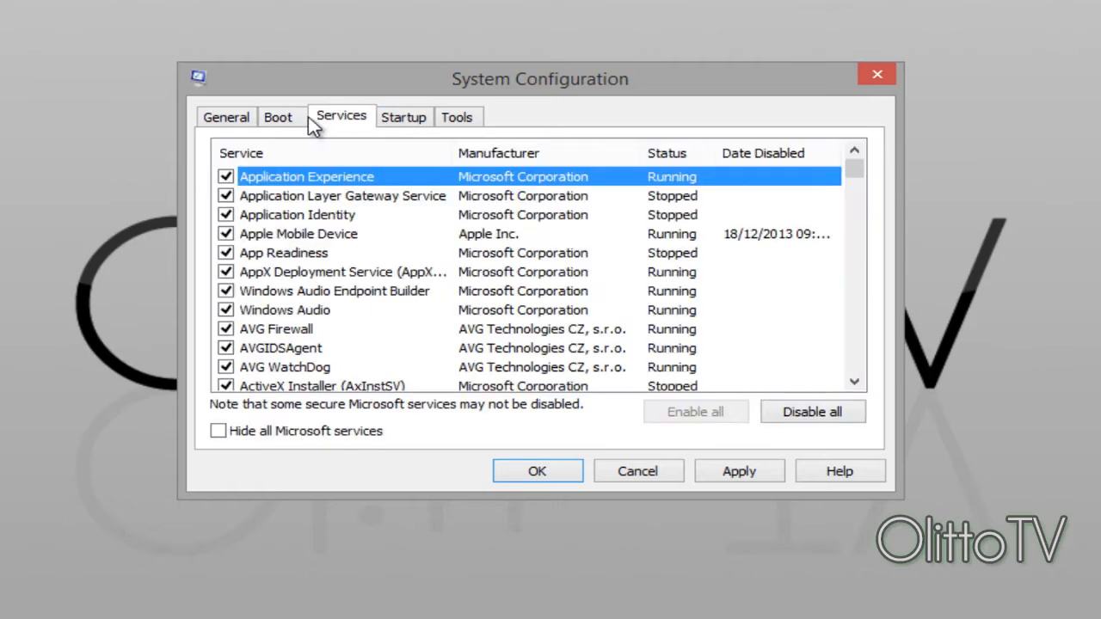
{"action": "left_click", "coordinate": [217, 432]}
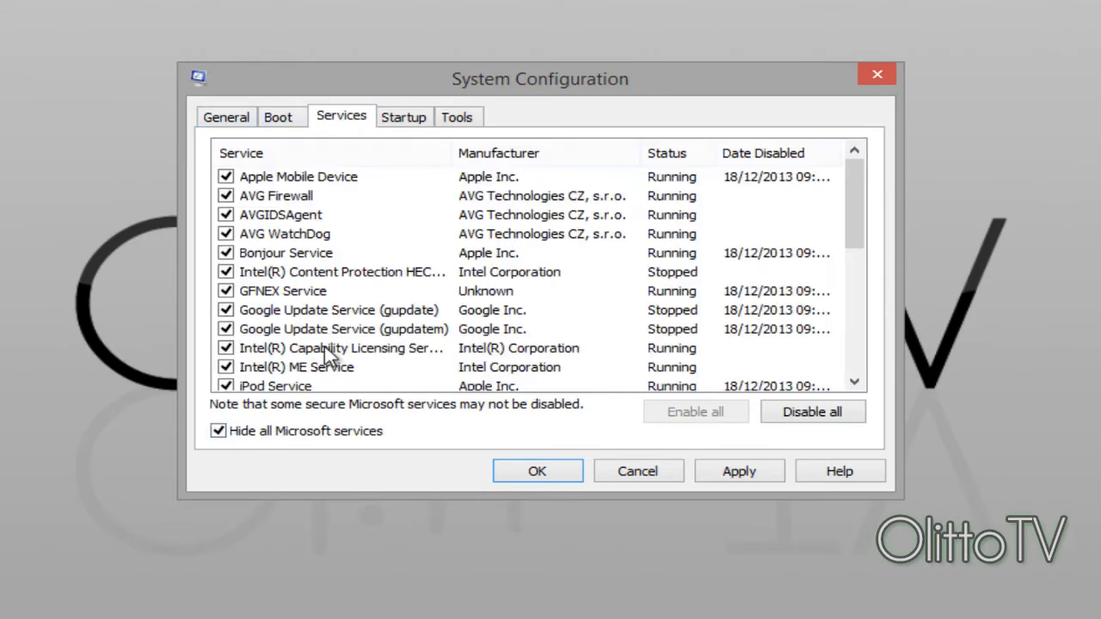
{"action": "left_click_drag", "start_coordinate": [852, 204], "coordinate": [816, 197]}
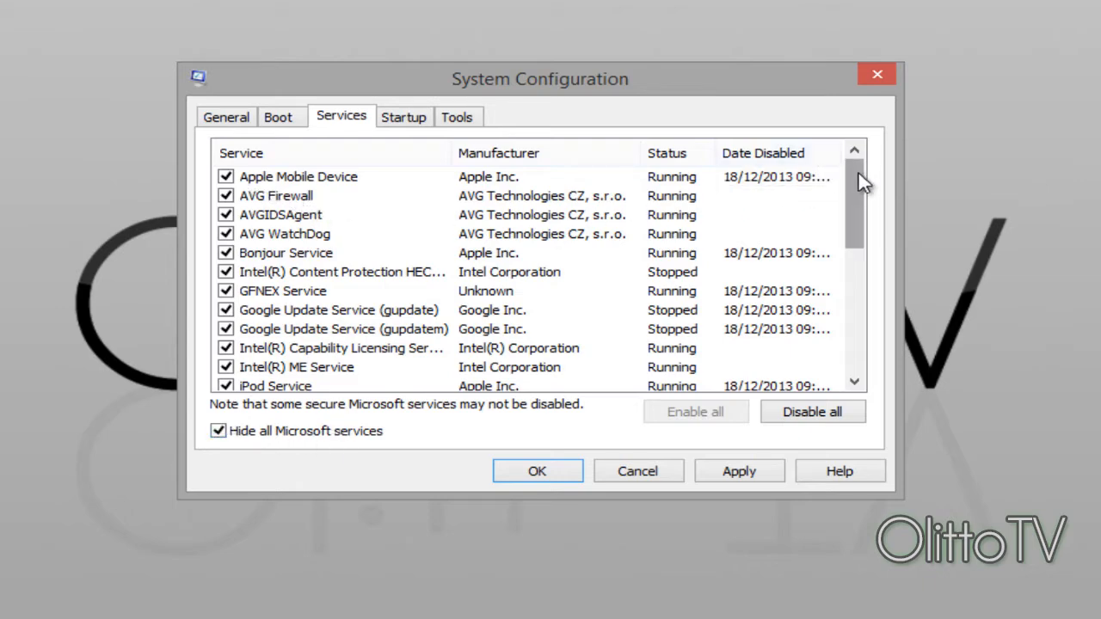
{"action": "mouse_move", "coordinate": [863, 177]}
{"action": "left_mouse_down"}
{"action": "mouse_move", "coordinate": [849, 319]}
{"action": "mouse_move", "coordinate": [858, 157]}
{"action": "left_mouse_up"}
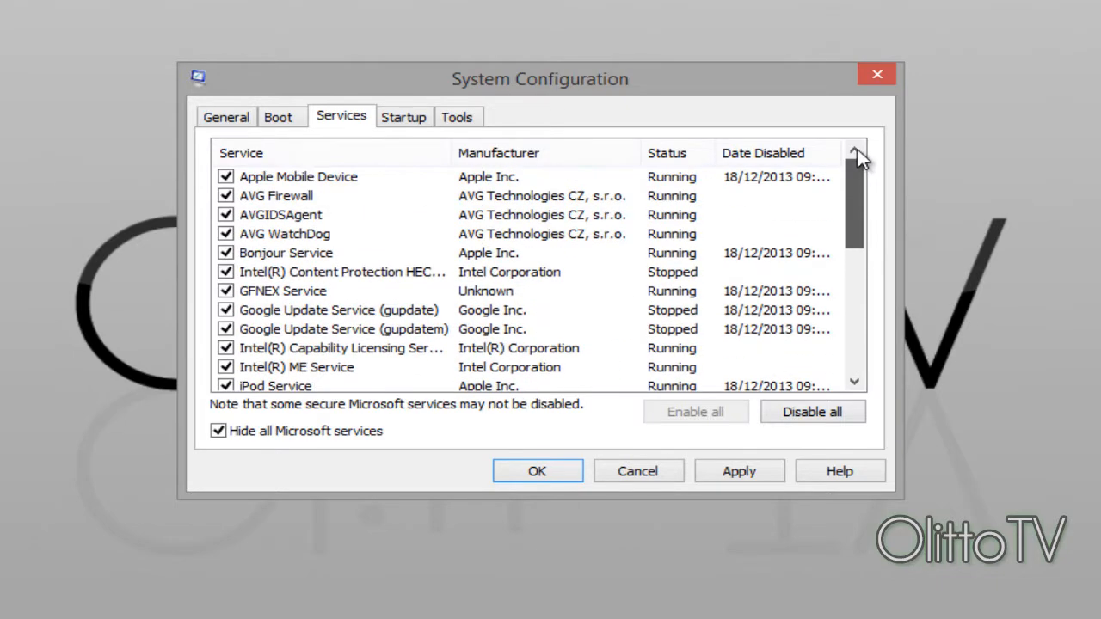
Disable the Apple Mobile Device, Bonjour Service and GFNEX Service entries in the services list.
{"action": "left_click", "coordinate": [315, 179]}
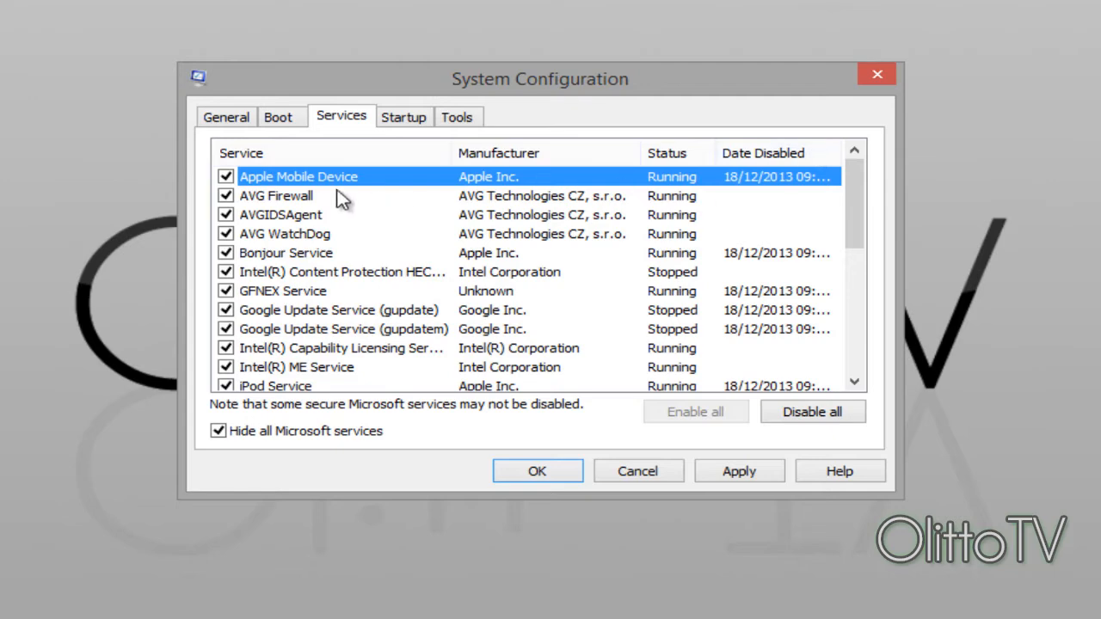
{"action": "left_click", "coordinate": [225, 176]}
{"action": "scroll", "coordinate": [507, 245], "scroll_direction": "down", "scroll_amount": 1}
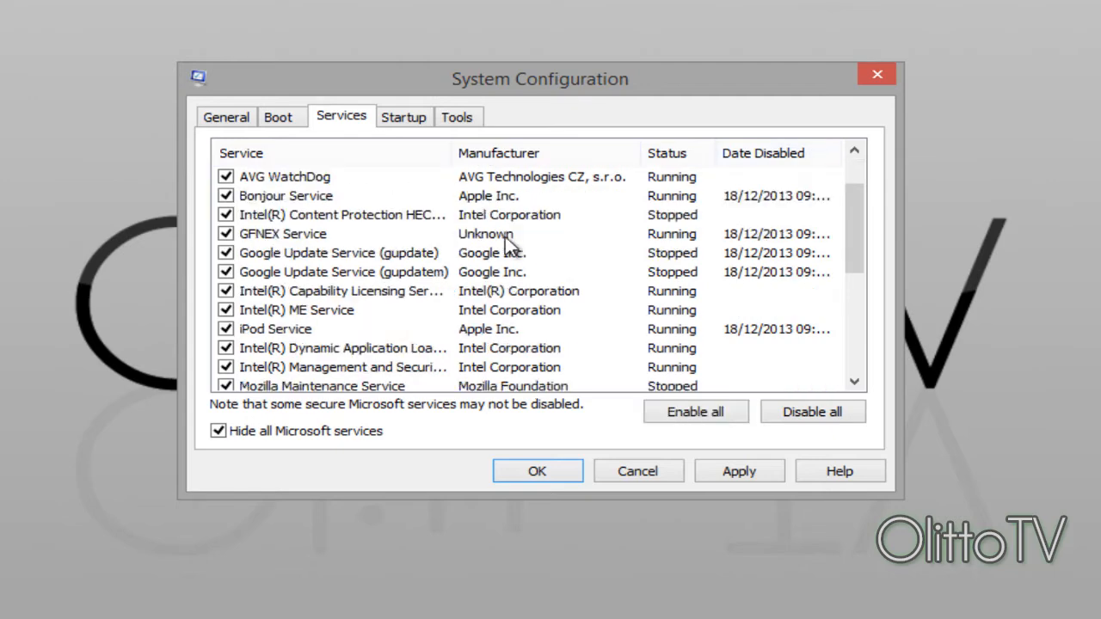
{"action": "left_click", "coordinate": [225, 196]}
{"action": "left_click", "coordinate": [226, 234]}
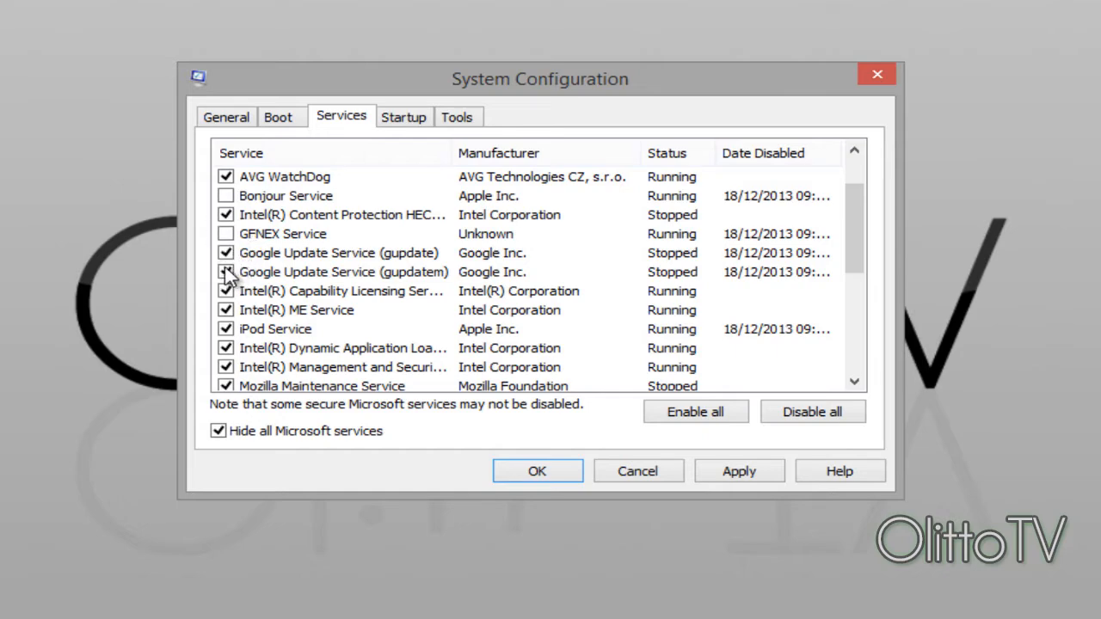
Disable the Skype Updater, Steam Client Service, vToolbarUpdater17.2.0 and LiveUpdate services.
{"action": "scroll", "coordinate": [225, 273], "scroll_direction": "down", "scroll_amount": 4}
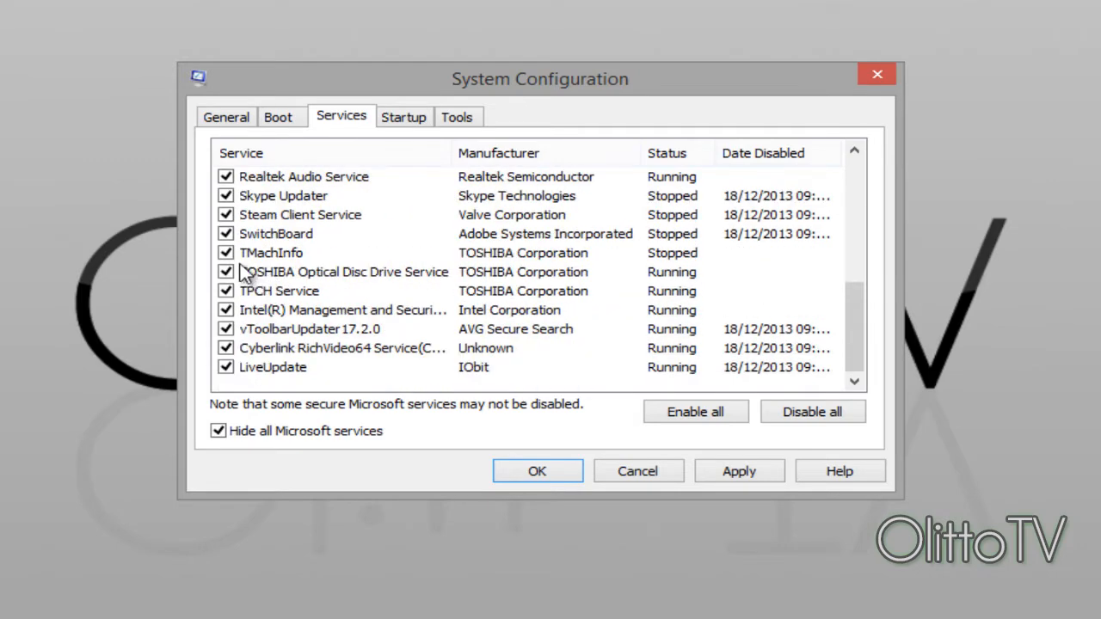
{"action": "left_click", "coordinate": [225, 215]}
{"action": "left_click", "coordinate": [225, 330]}
{"action": "left_click", "coordinate": [226, 367]}
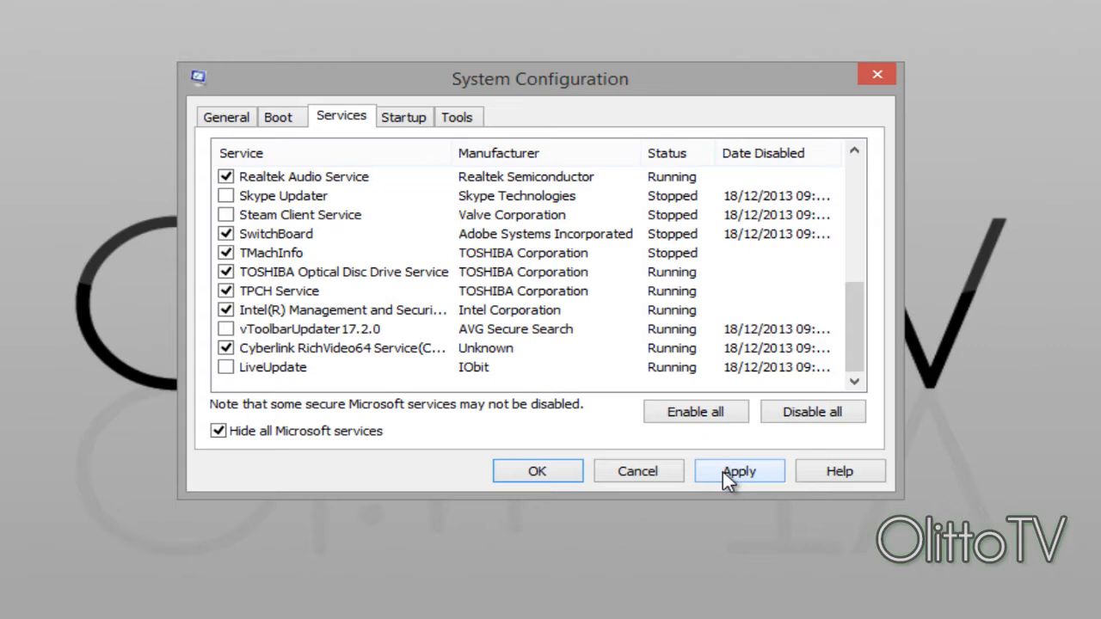
Apply the configuration changes and open Task Manager's startup items, with its window clear of System Configuration.
{"action": "left_click", "coordinate": [420, 125]}
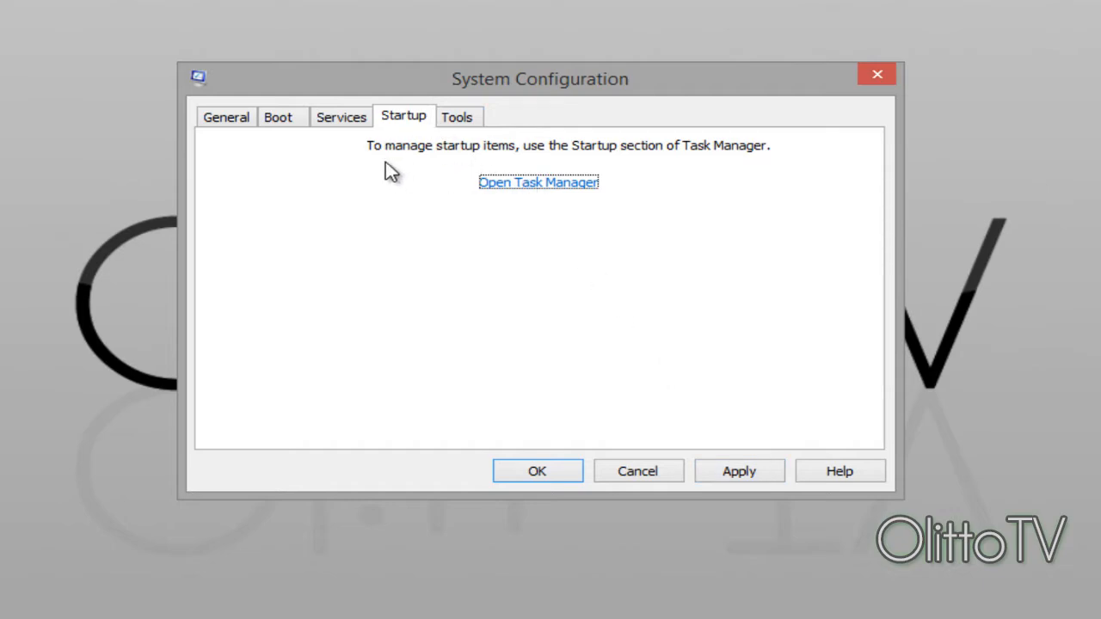
{"action": "left_click", "coordinate": [351, 117]}
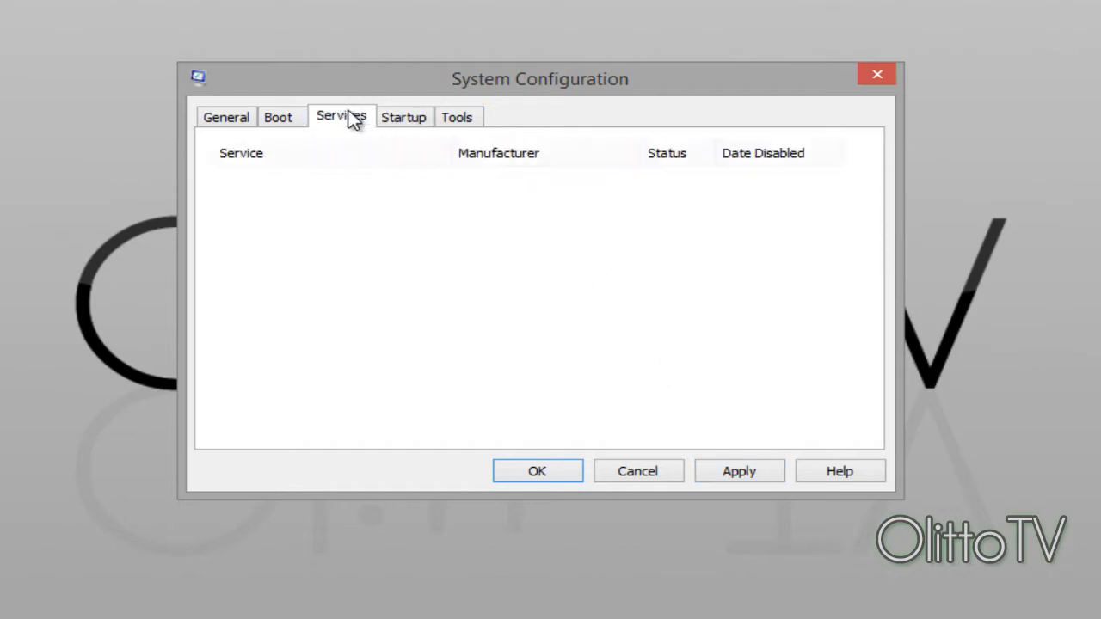
{"action": "left_click", "coordinate": [413, 120]}
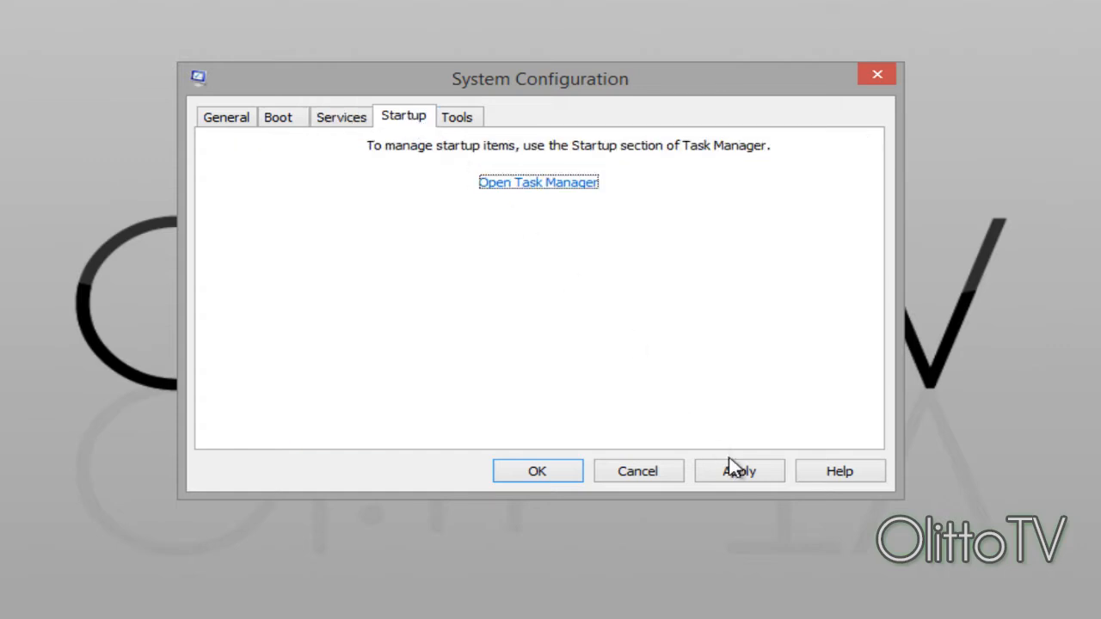
{"action": "left_click", "coordinate": [741, 470]}
{"action": "left_click", "coordinate": [574, 188]}
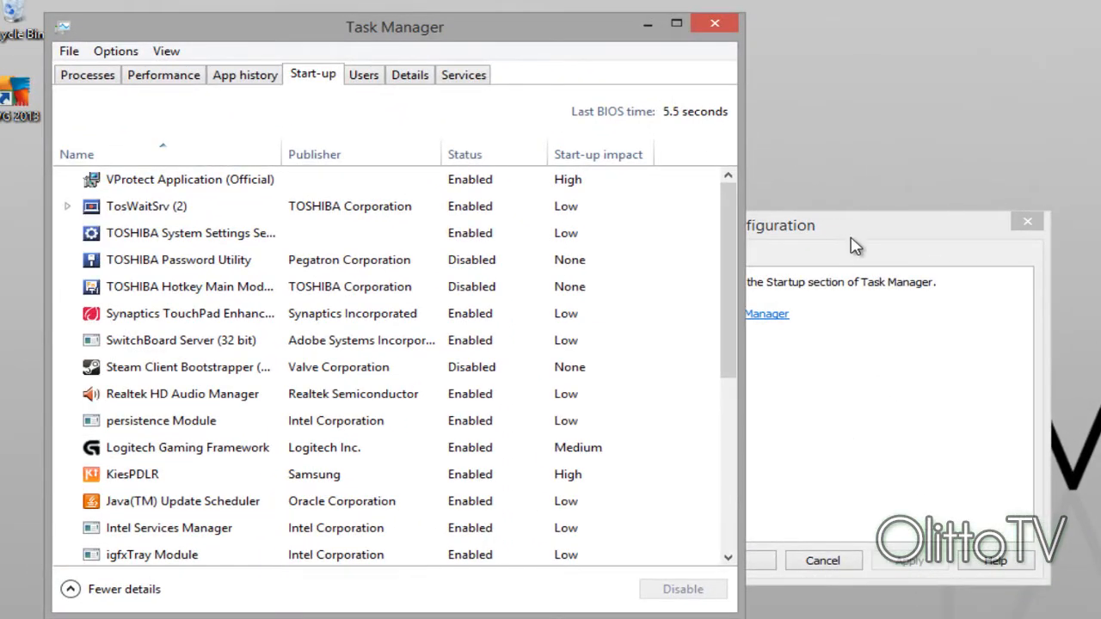
{"action": "left_click_drag", "start_coordinate": [854, 227], "coordinate": [1097, 98]}
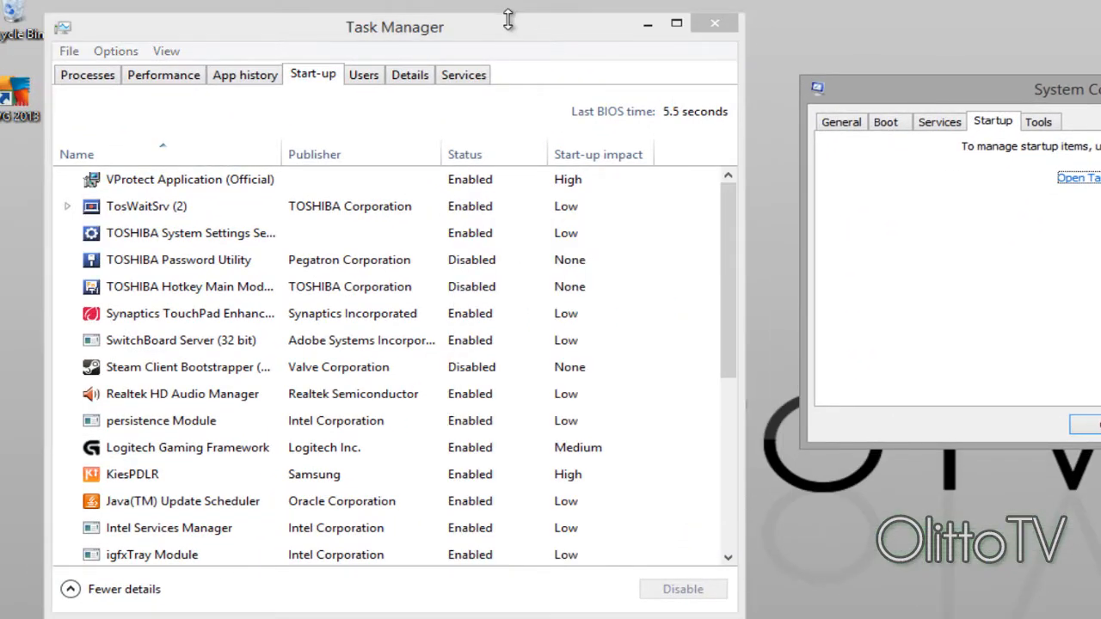
{"action": "left_click_drag", "start_coordinate": [508, 20], "coordinate": [550, 41]}
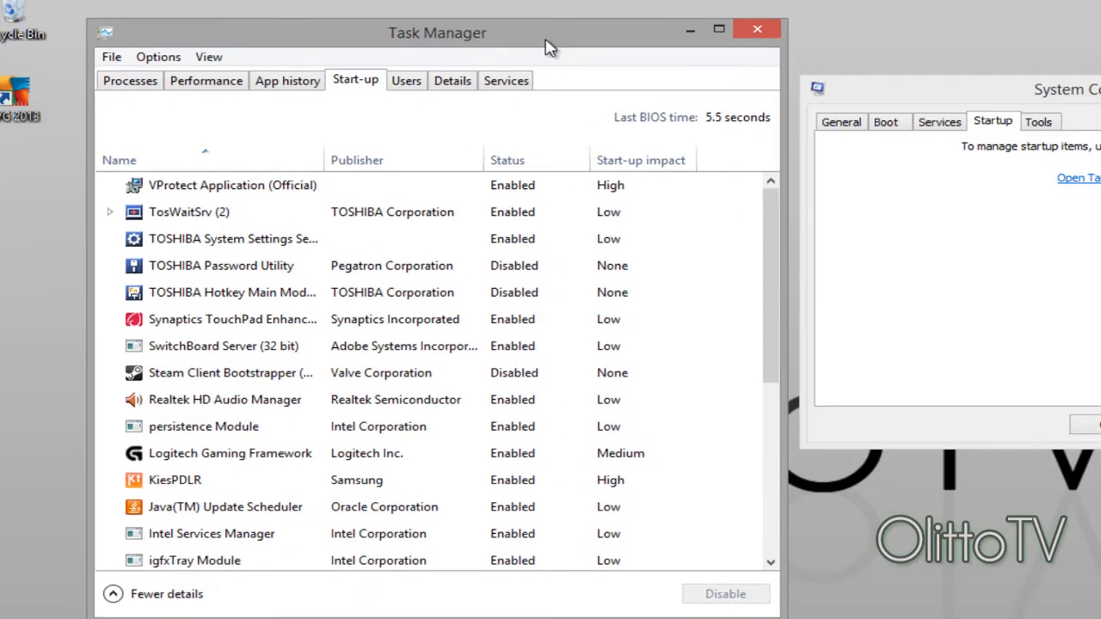
Switch Task Manager to fewer details and back, and examine the programs in its start-up list.
{"action": "left_click", "coordinate": [135, 594]}
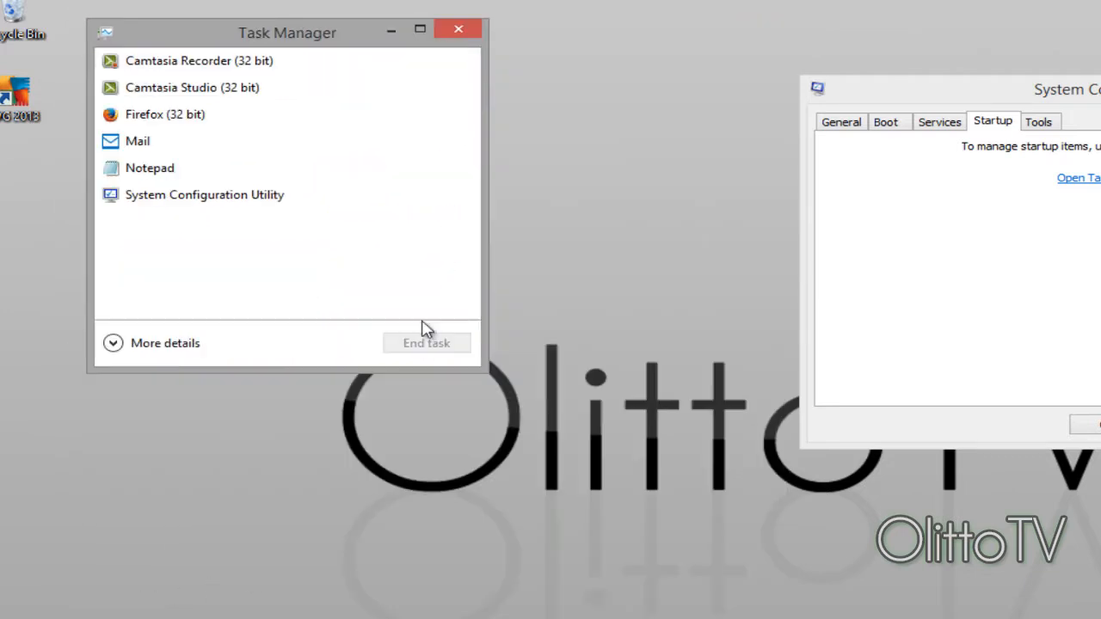
{"action": "left_click", "coordinate": [130, 343]}
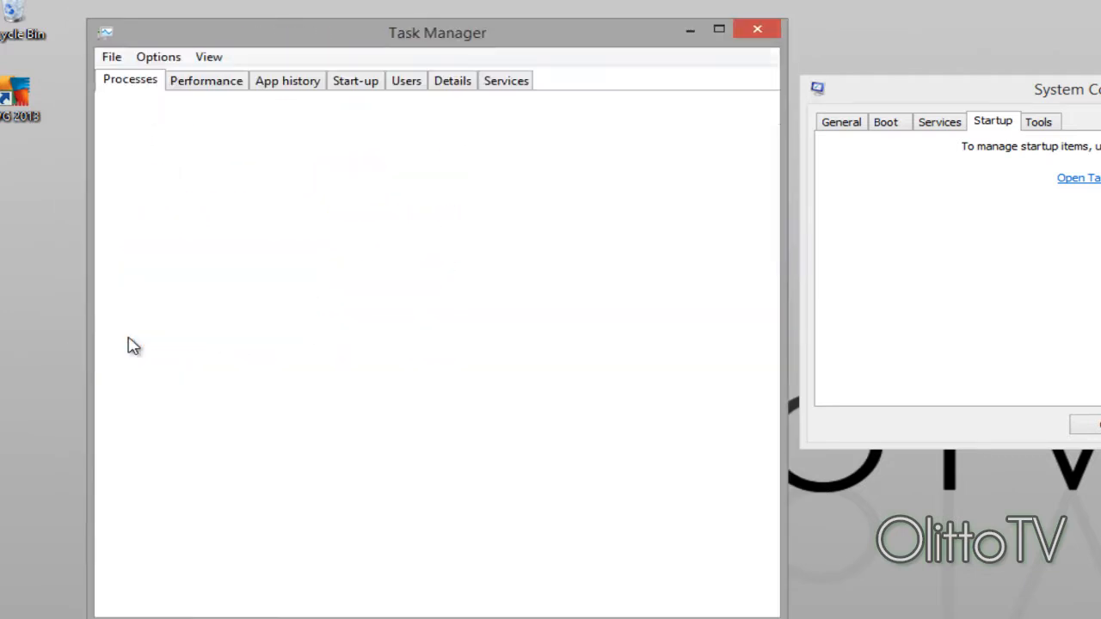
{"action": "left_click", "coordinate": [362, 79]}
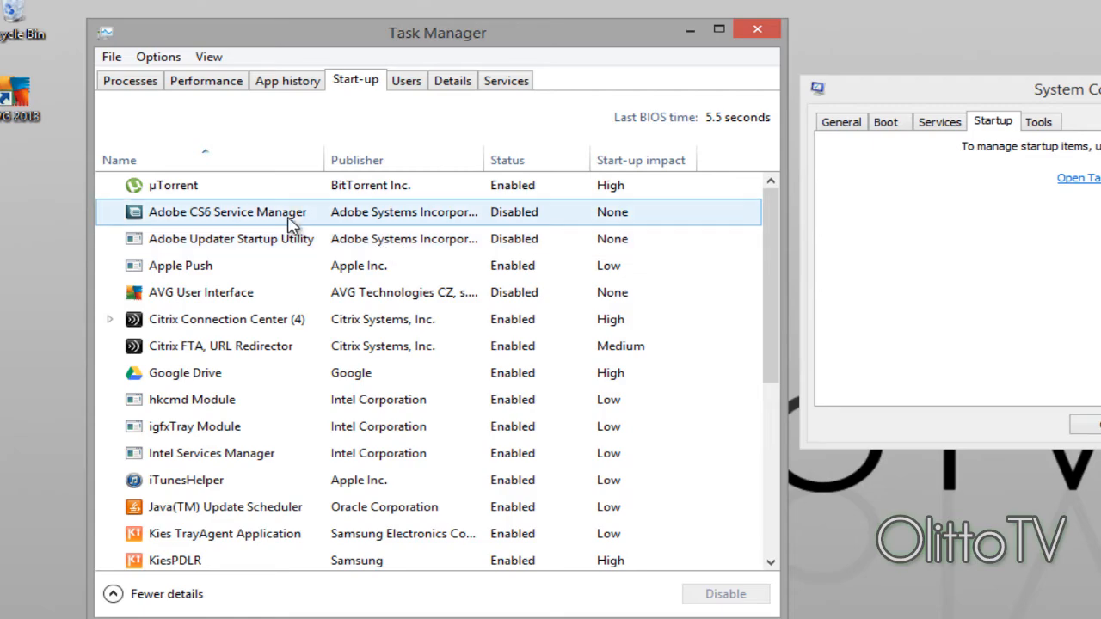
{"action": "scroll", "coordinate": [314, 245], "scroll_direction": "down", "scroll_amount": 5}
{"action": "scroll", "coordinate": [330, 274], "scroll_direction": "up", "scroll_amount": 5}
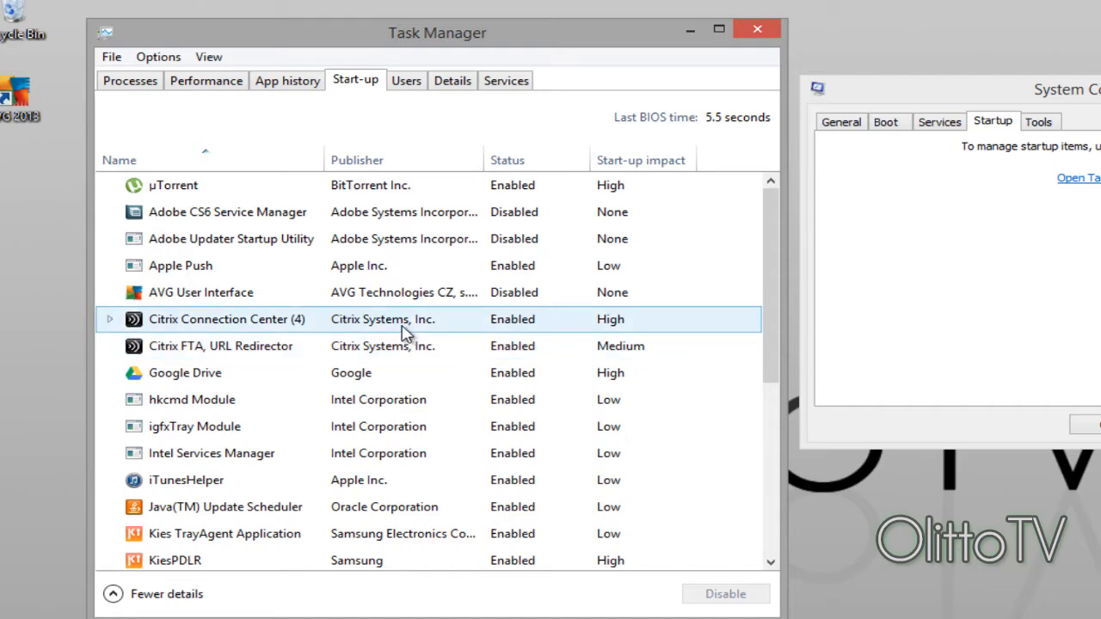
{"action": "scroll", "coordinate": [398, 334], "scroll_direction": "down", "scroll_amount": 4}
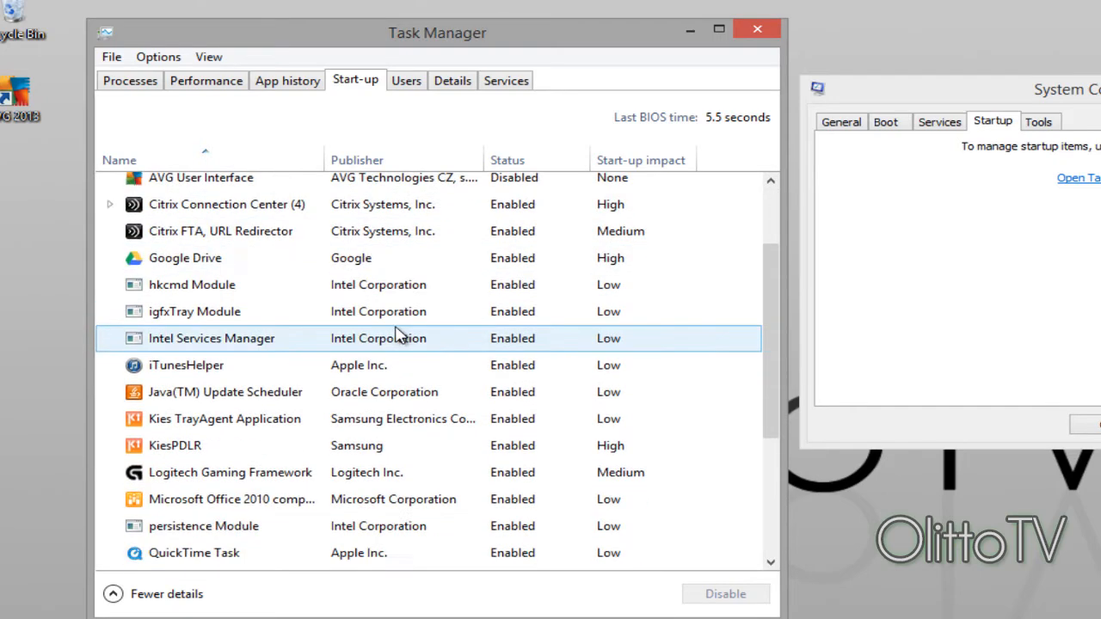
Disable the QuickTime Task entry in the start-up list.
{"action": "scroll", "coordinate": [395, 301], "scroll_direction": "up", "scroll_amount": 4}
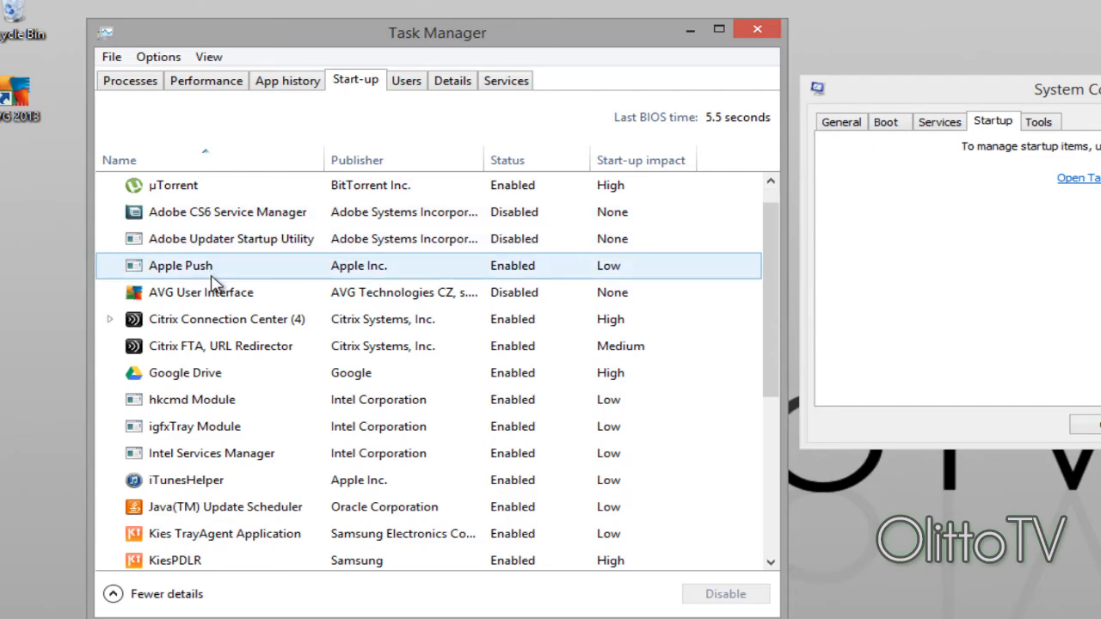
{"action": "scroll", "coordinate": [213, 284], "scroll_direction": "down", "scroll_amount": 5}
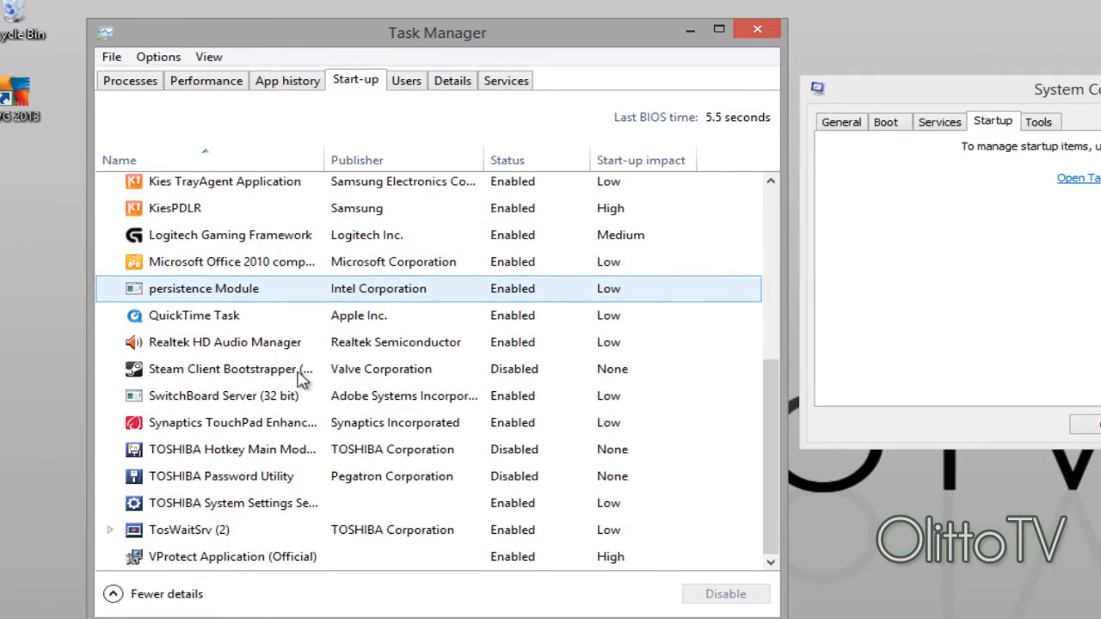
{"action": "scroll", "coordinate": [303, 378], "scroll_direction": "up", "scroll_amount": 2}
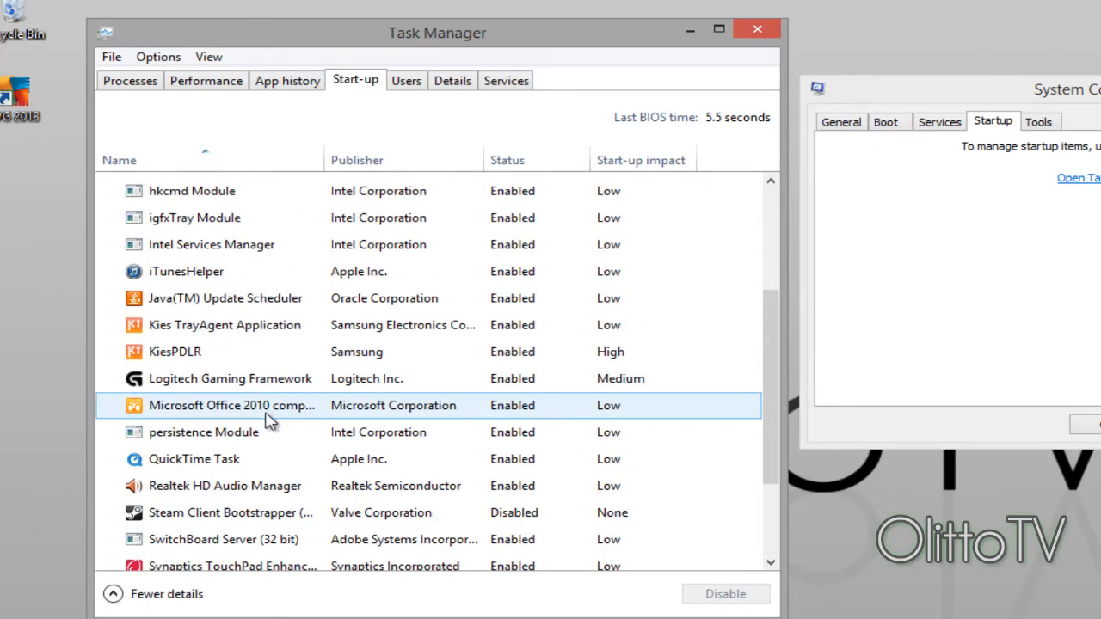
{"action": "right_click", "coordinate": [198, 461]}
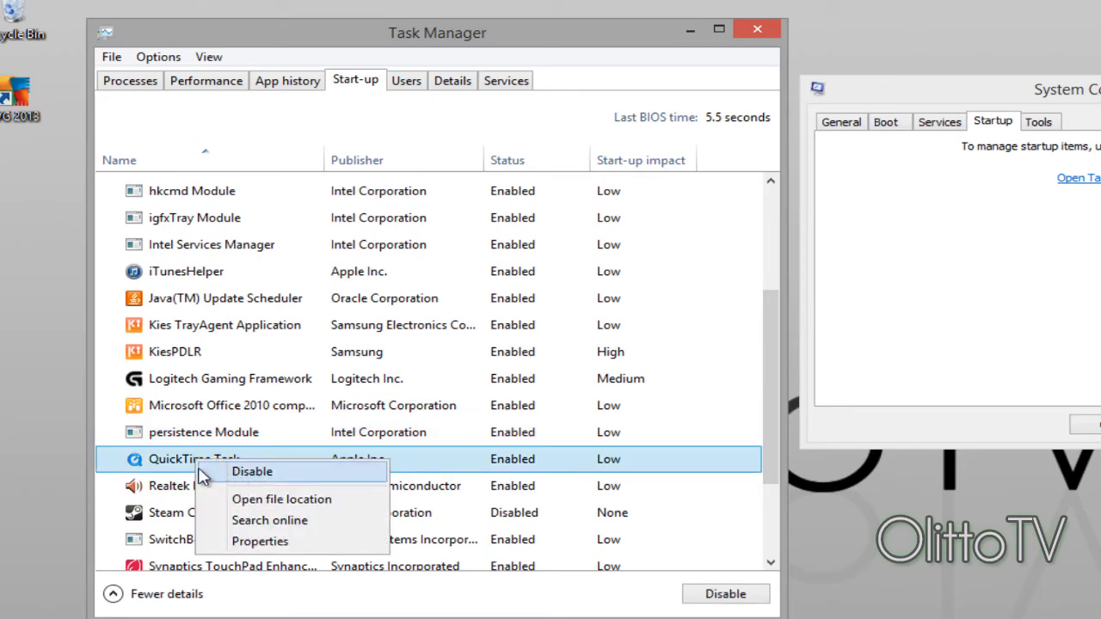
{"action": "left_click", "coordinate": [252, 472]}
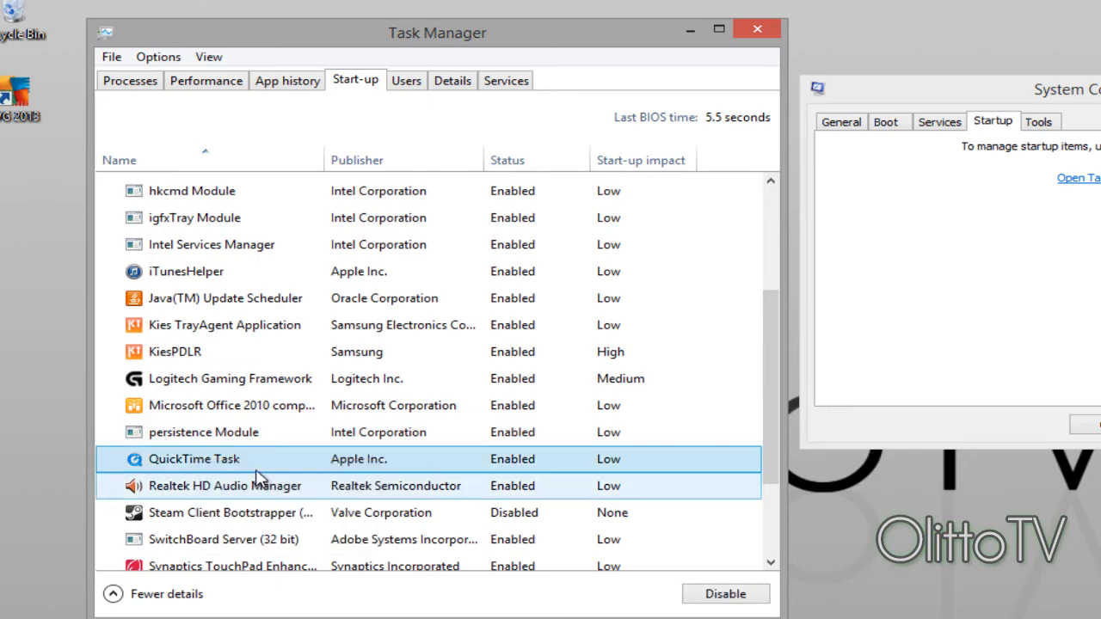
Examine the status and start-up impact of the other entries, including Steam Client Bootstrapper, AVG User Interface, Citrix and hkcmd Module.
{"action": "scroll", "coordinate": [261, 462], "scroll_direction": "down", "scroll_amount": 2}
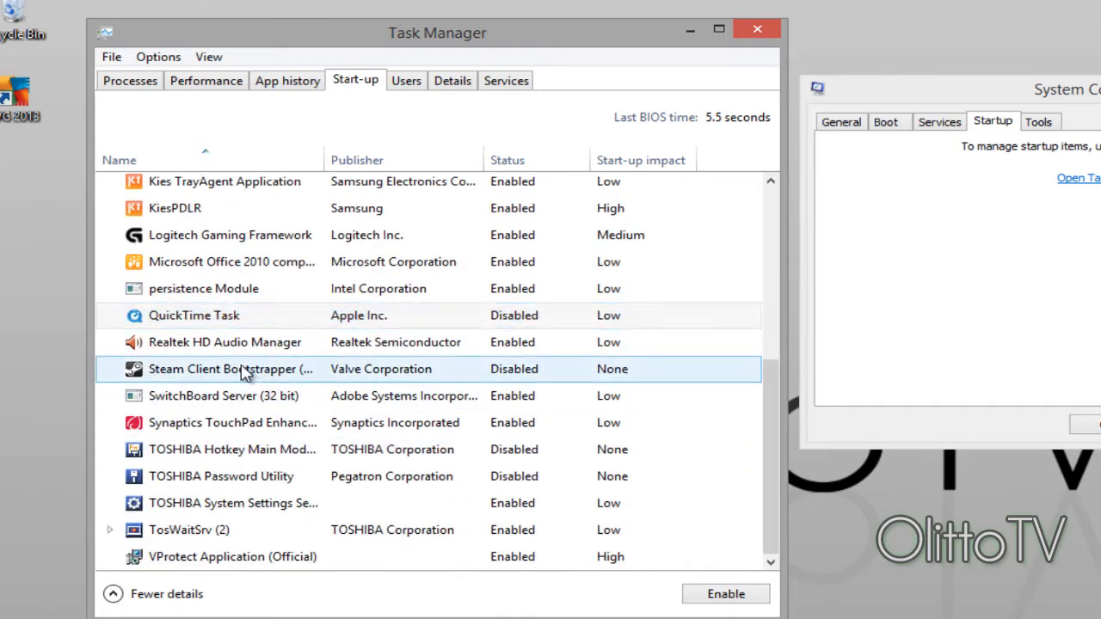
{"action": "right_click", "coordinate": [254, 369]}
{"action": "left_click", "coordinate": [538, 374]}
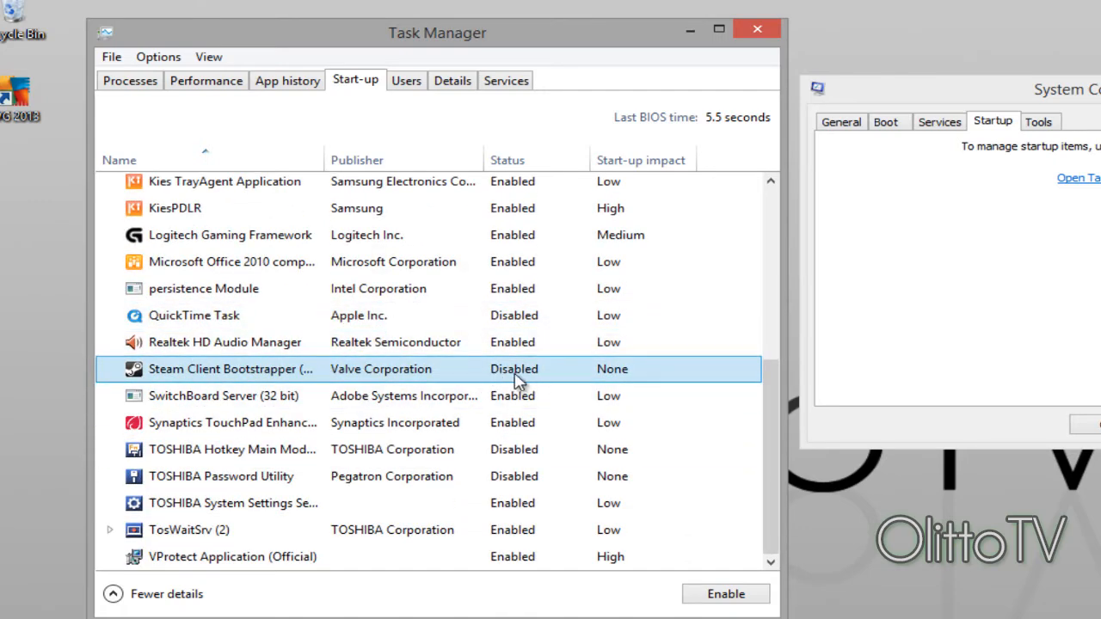
{"action": "scroll", "coordinate": [464, 361], "scroll_direction": "up", "scroll_amount": 4}
{"action": "left_click", "coordinate": [507, 232]}
{"action": "scroll", "coordinate": [507, 245], "scroll_direction": "up", "scroll_amount": 1}
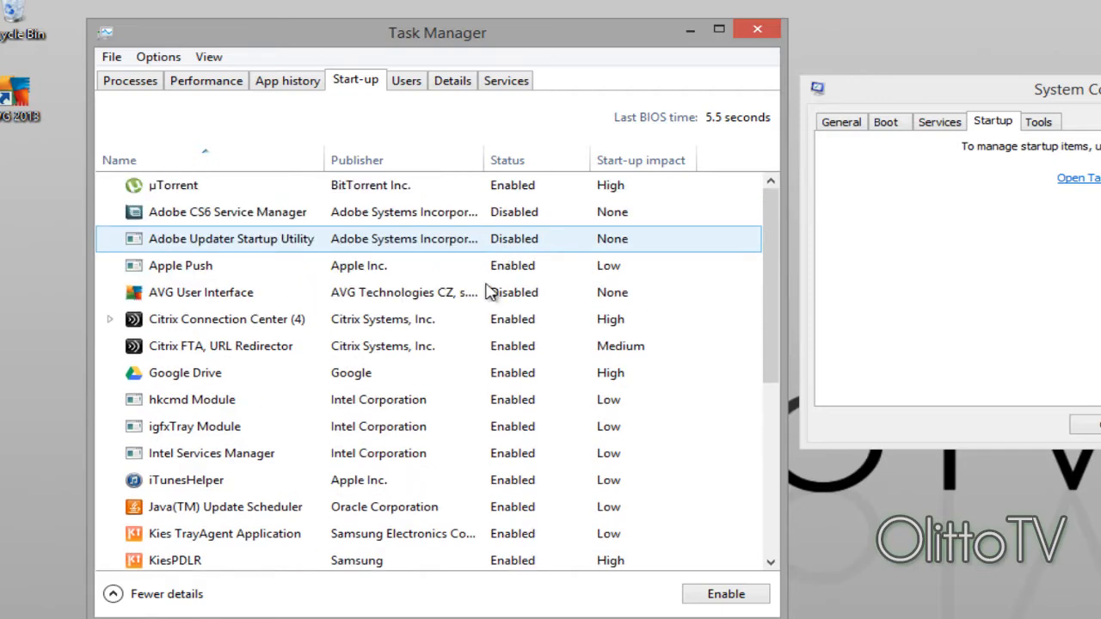
{"action": "left_click", "coordinate": [215, 246]}
{"action": "left_click", "coordinate": [129, 319]}
{"action": "left_click", "coordinate": [146, 292]}
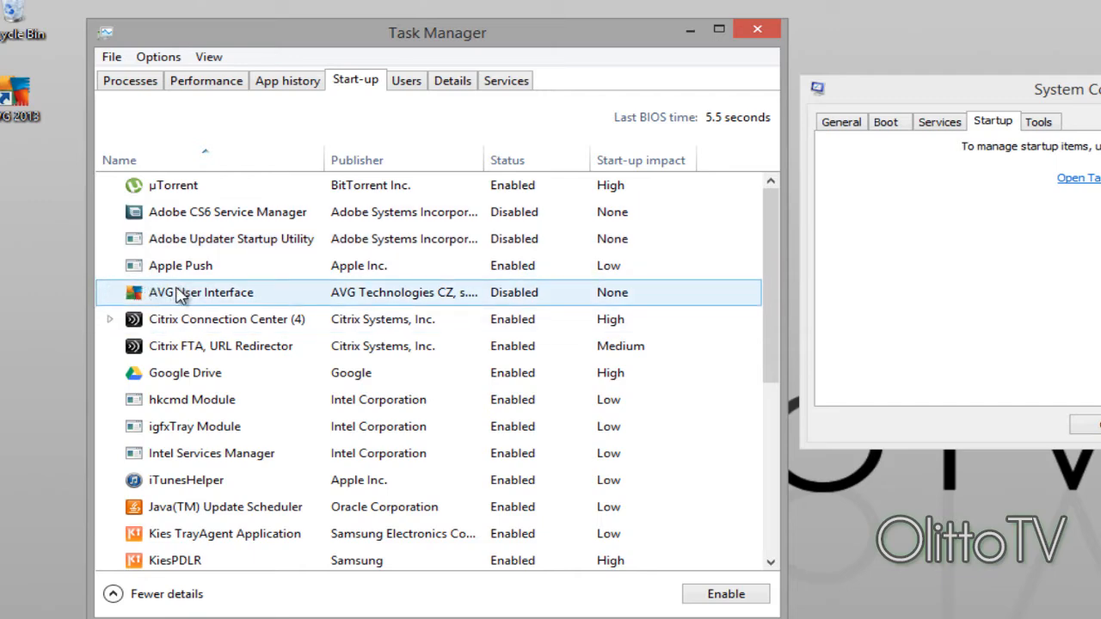
{"action": "left_click", "coordinate": [195, 317]}
{"action": "scroll", "coordinate": [199, 321], "scroll_direction": "down", "scroll_amount": 1}
{"action": "left_click", "coordinate": [199, 321]}
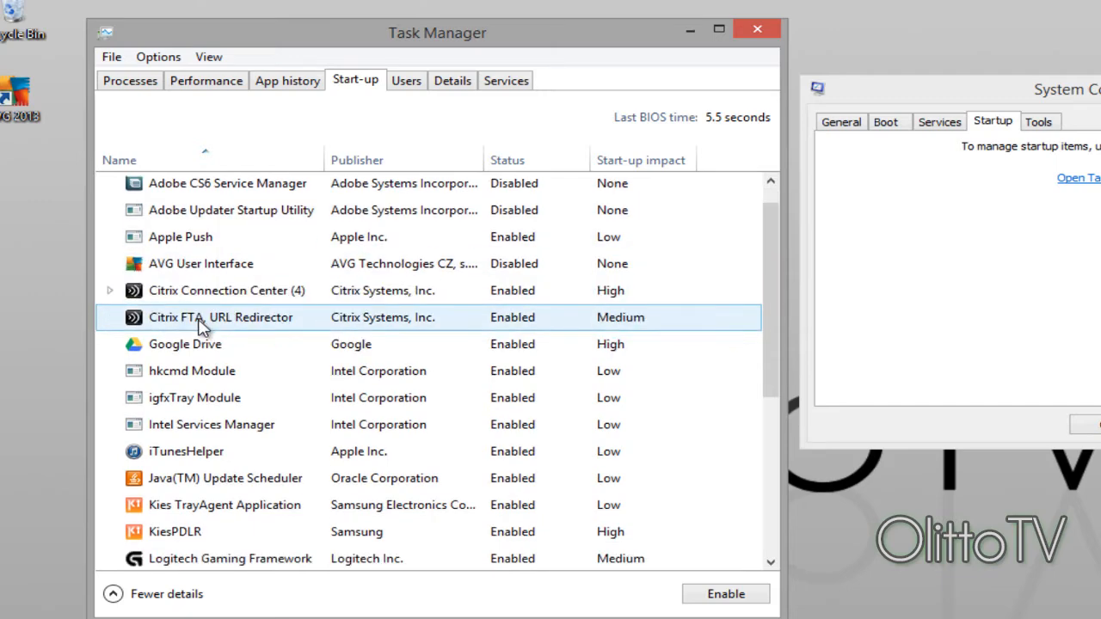
{"action": "left_click", "coordinate": [221, 378]}
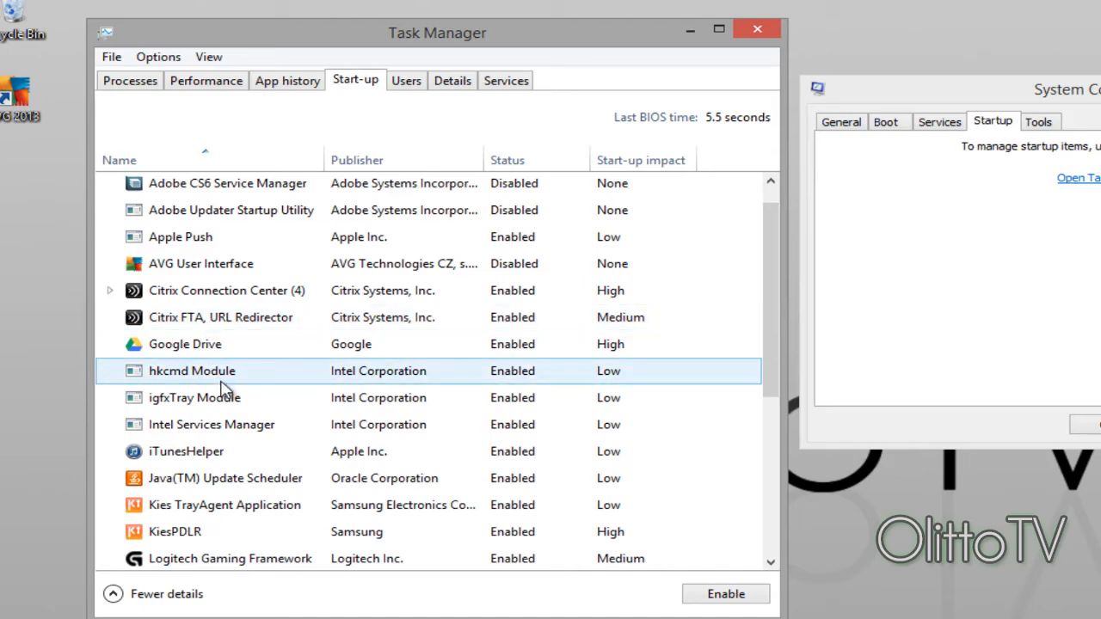
Disable the iTunesHelper and Microsoft Office 2010 start-up entries, and close Task Manager.
{"action": "right_click", "coordinate": [206, 454]}
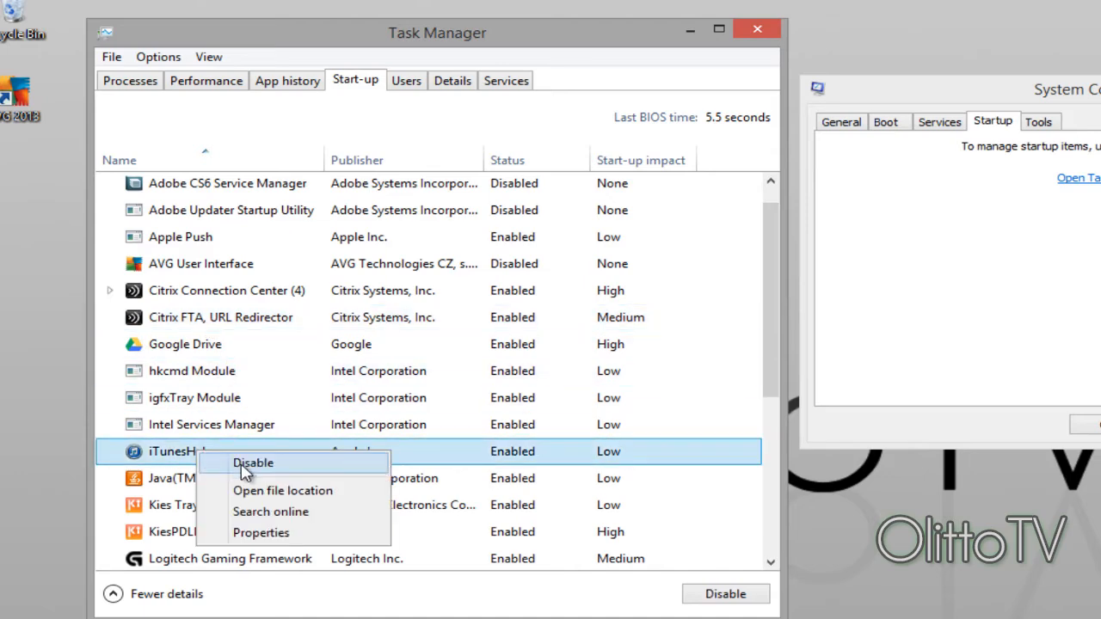
{"action": "left_click", "coordinate": [215, 465]}
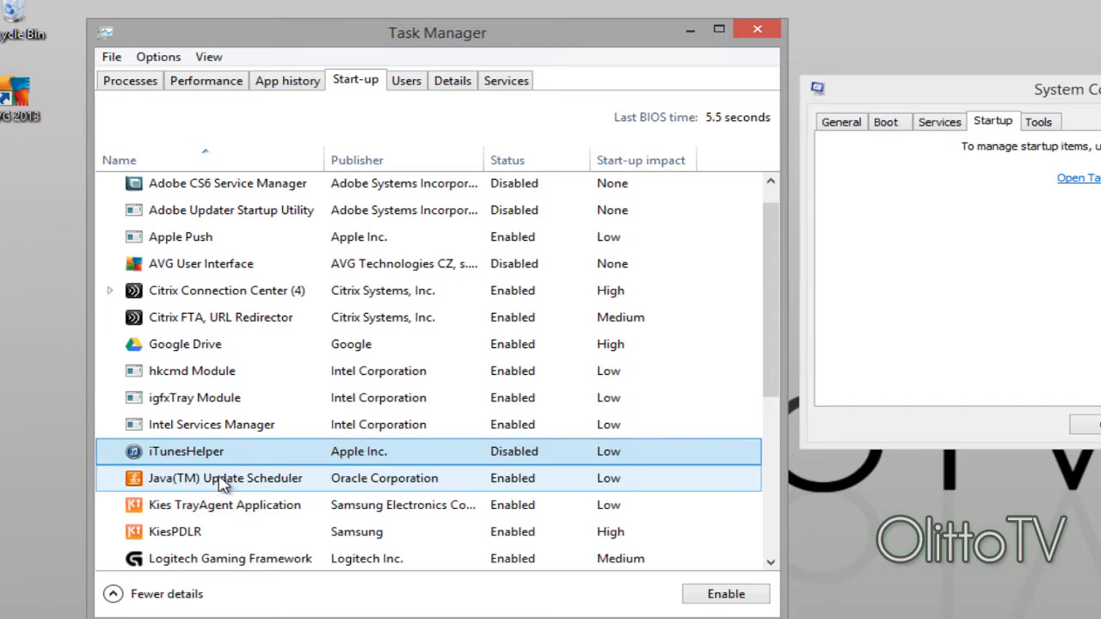
{"action": "scroll", "coordinate": [221, 484], "scroll_direction": "down", "scroll_amount": 4}
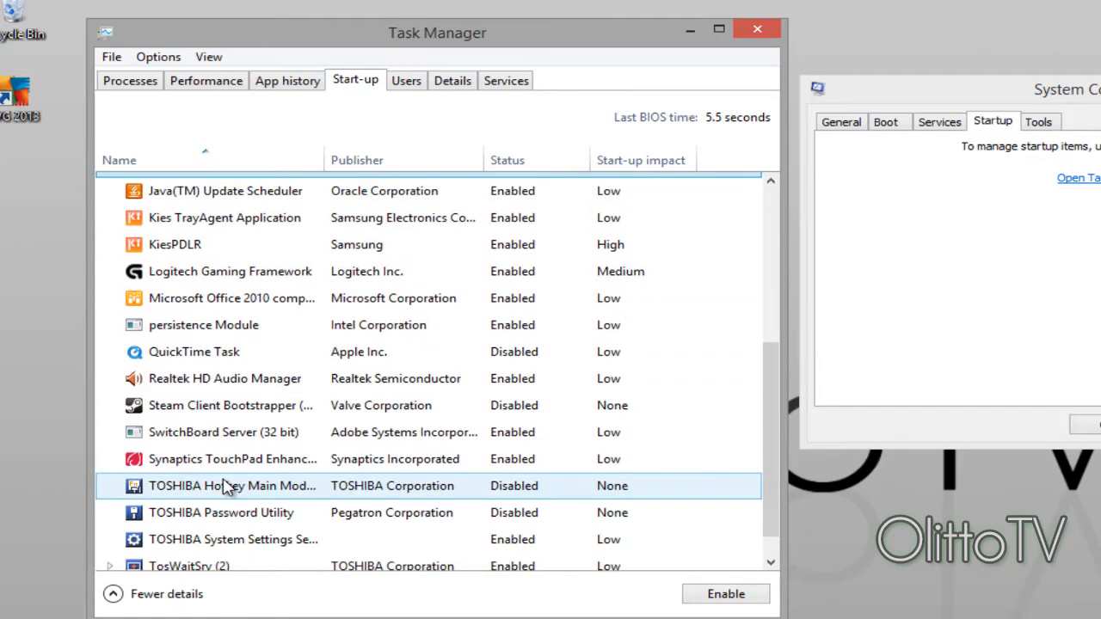
{"action": "scroll", "coordinate": [225, 487], "scroll_direction": "down", "scroll_amount": 1}
{"action": "scroll", "coordinate": [226, 485], "scroll_direction": "up", "scroll_amount": 2}
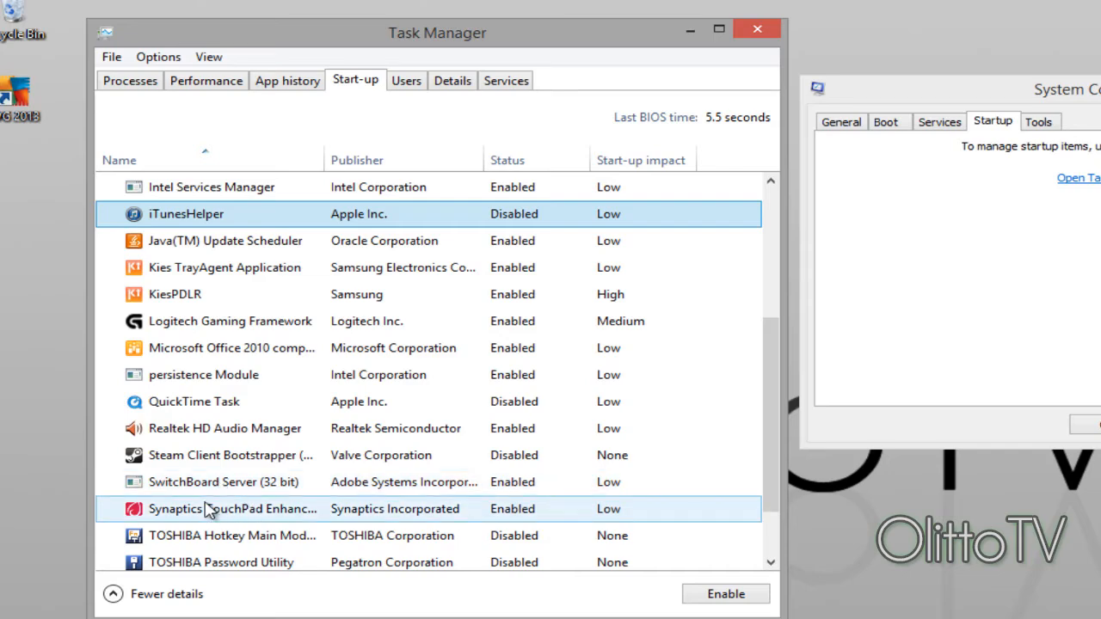
{"action": "right_click", "coordinate": [263, 354]}
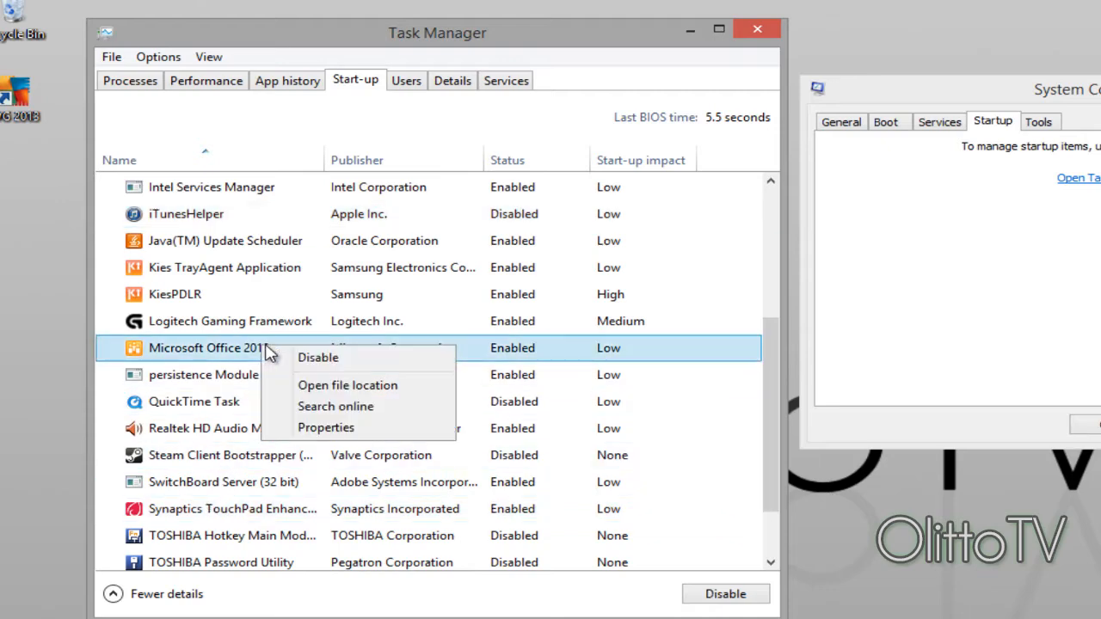
{"action": "left_click", "coordinate": [275, 360]}
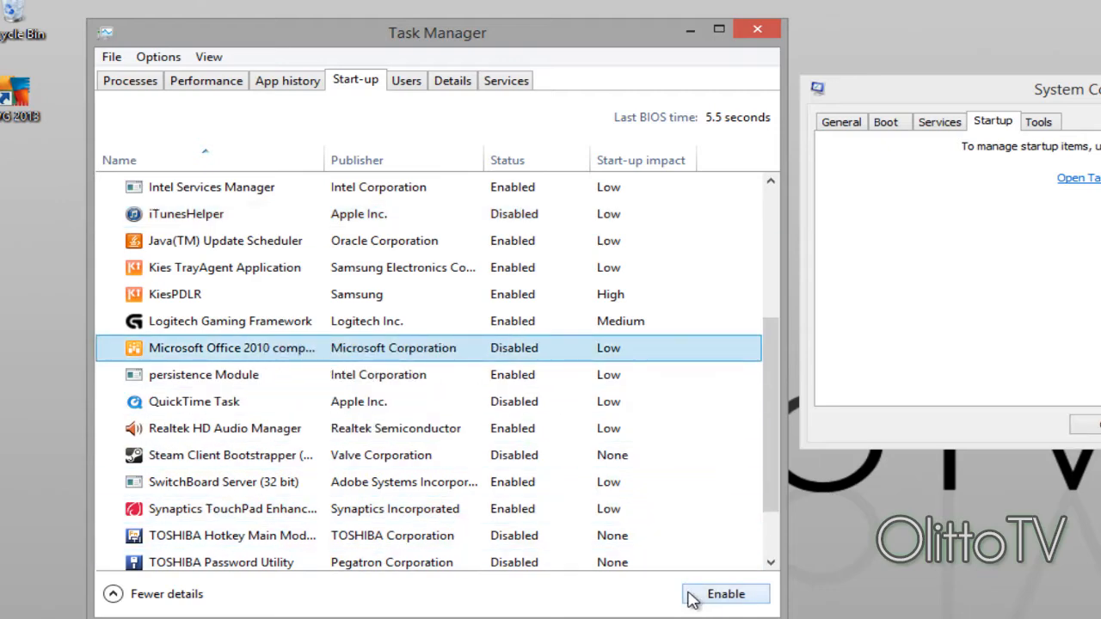
{"action": "scroll", "coordinate": [400, 571], "scroll_direction": "down", "scroll_amount": 1}
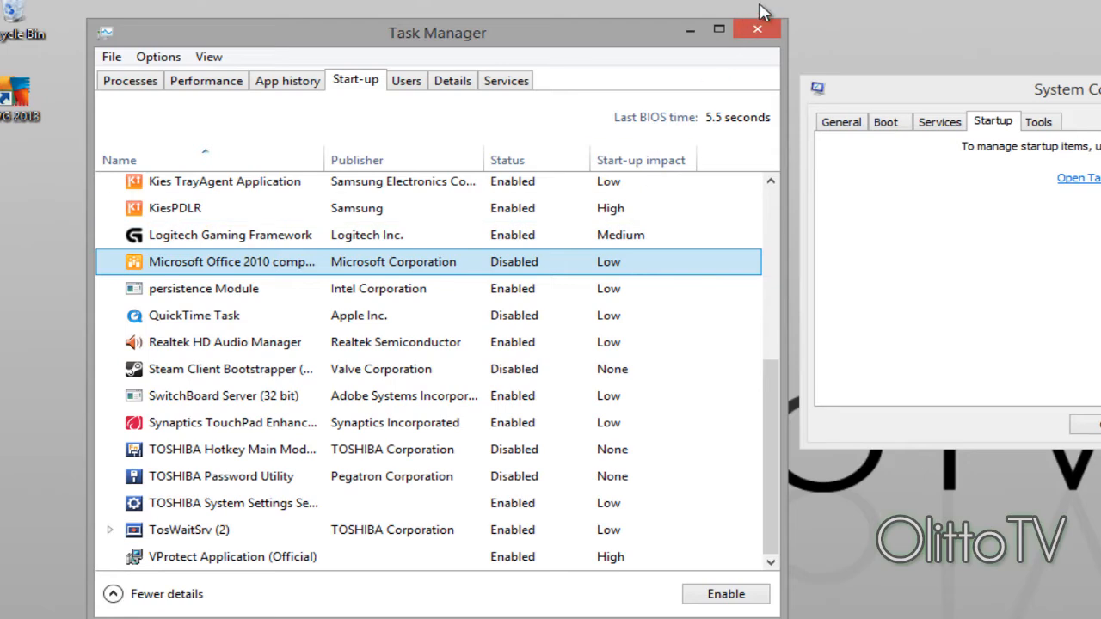
{"action": "left_click", "coordinate": [757, 30]}
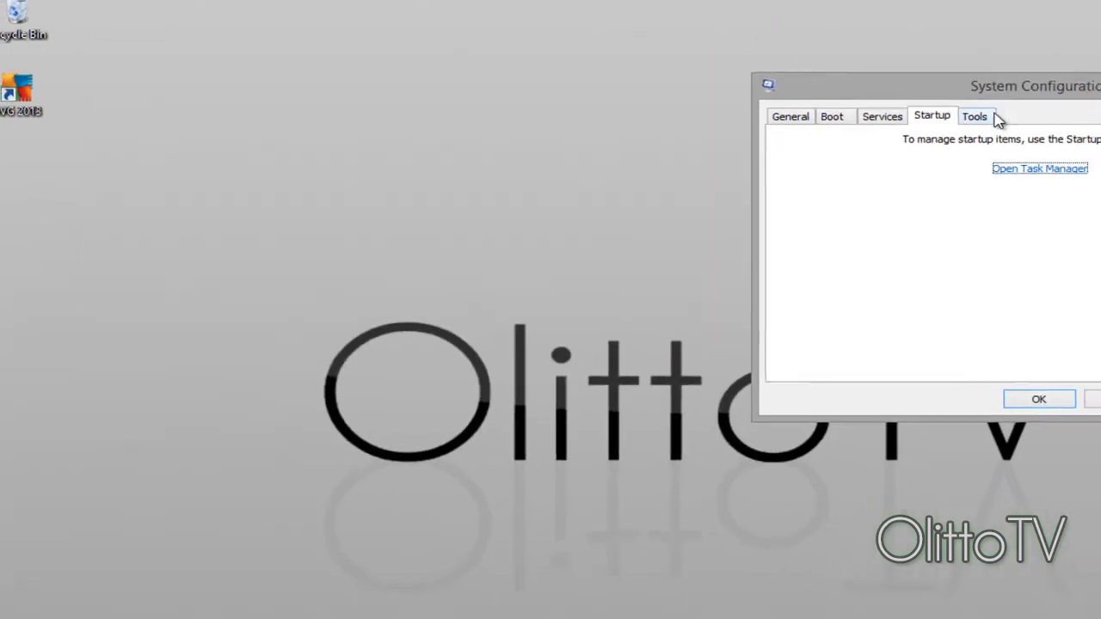
Check the general startup selection in System Configuration, accept the settings and exit without restarting.
{"action": "left_click", "coordinate": [834, 104]}
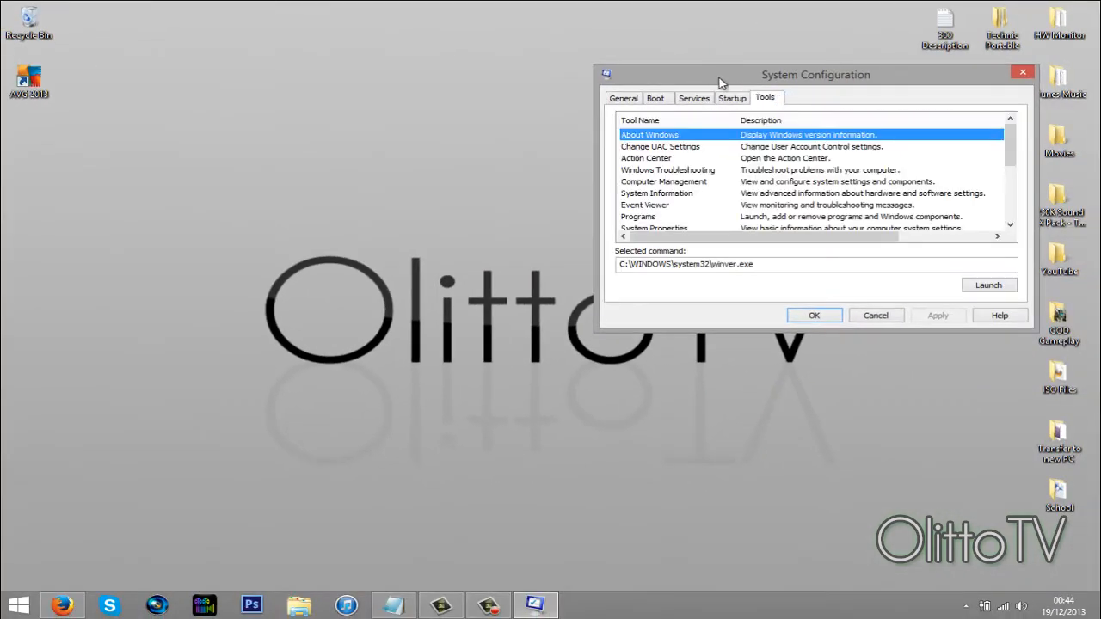
{"action": "left_click_drag", "start_coordinate": [720, 82], "coordinate": [490, 48]}
{"action": "left_click", "coordinate": [409, 66]}
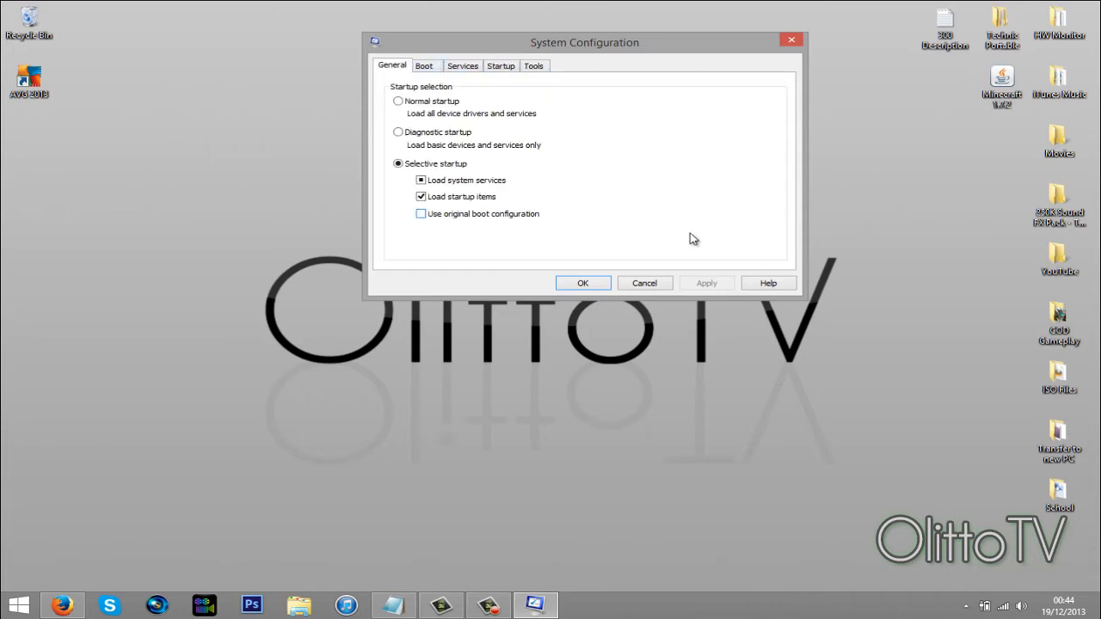
{"action": "left_click", "coordinate": [587, 283]}
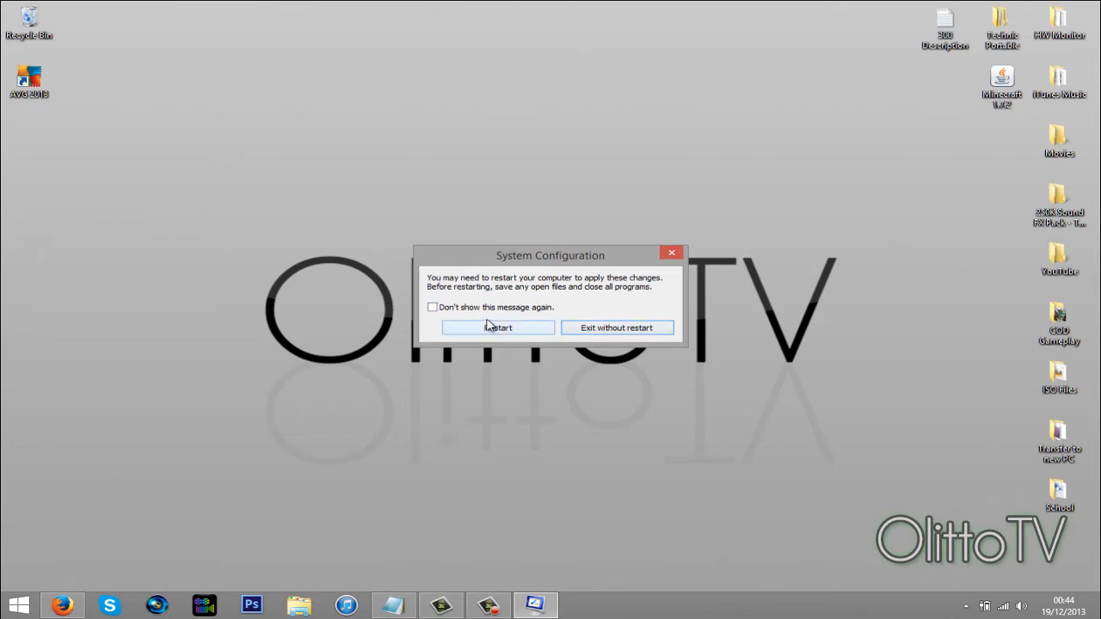
{"action": "left_click", "coordinate": [621, 329]}
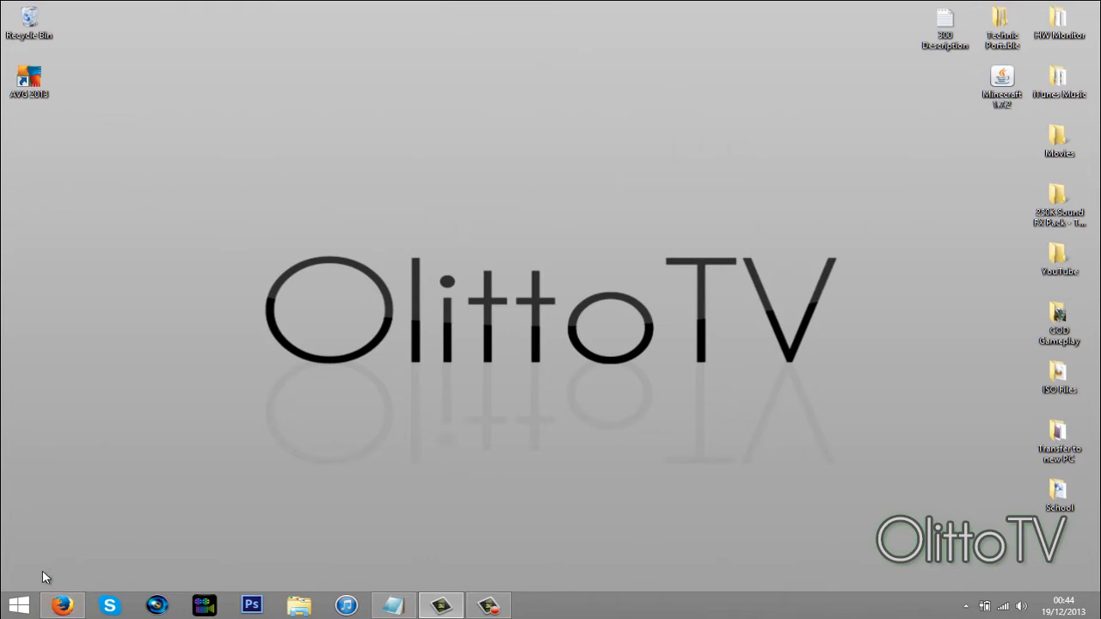
Search the installed programs for "disk clean", launch Disk Clean-up and reposition its window during the scan.
{"action": "left_click", "coordinate": [18, 605]}
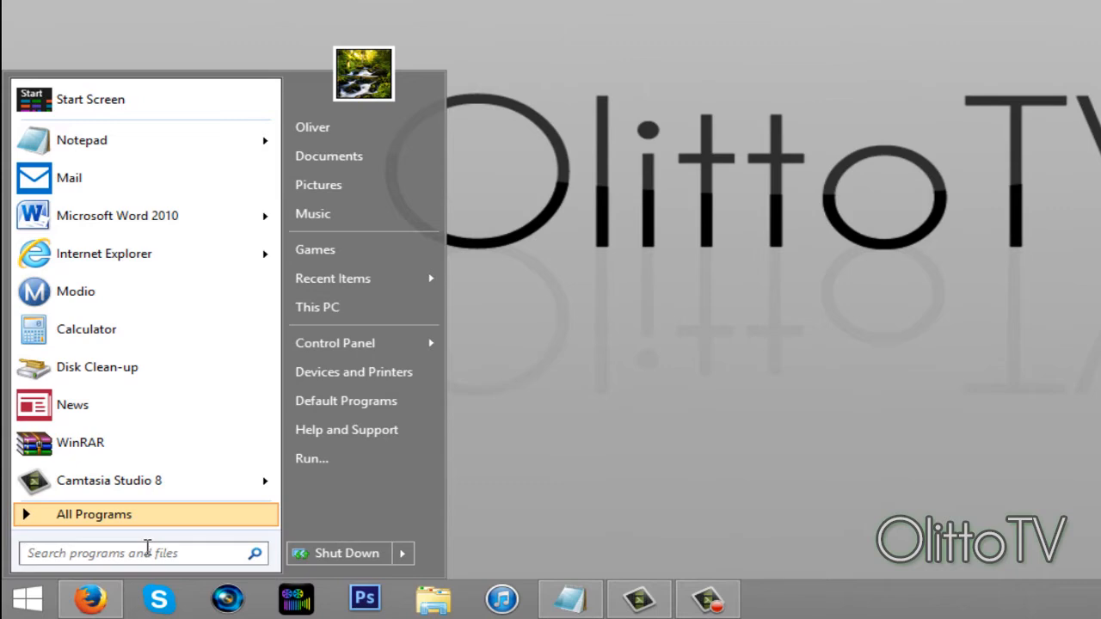
{"action": "type", "text": "di"}
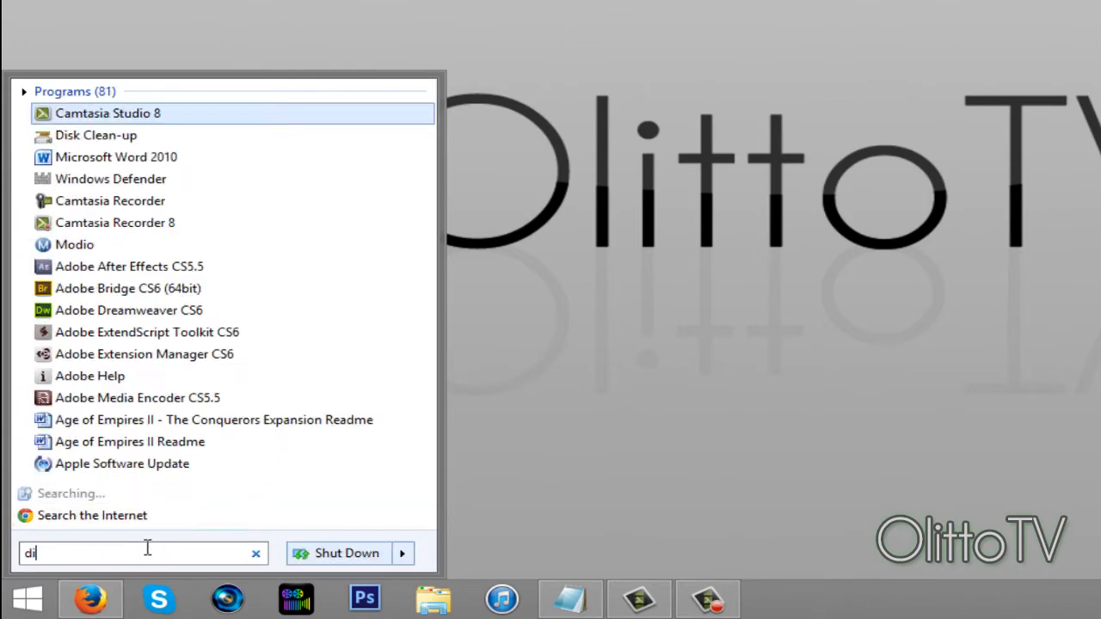
{"action": "type", "text": "sk clean"}
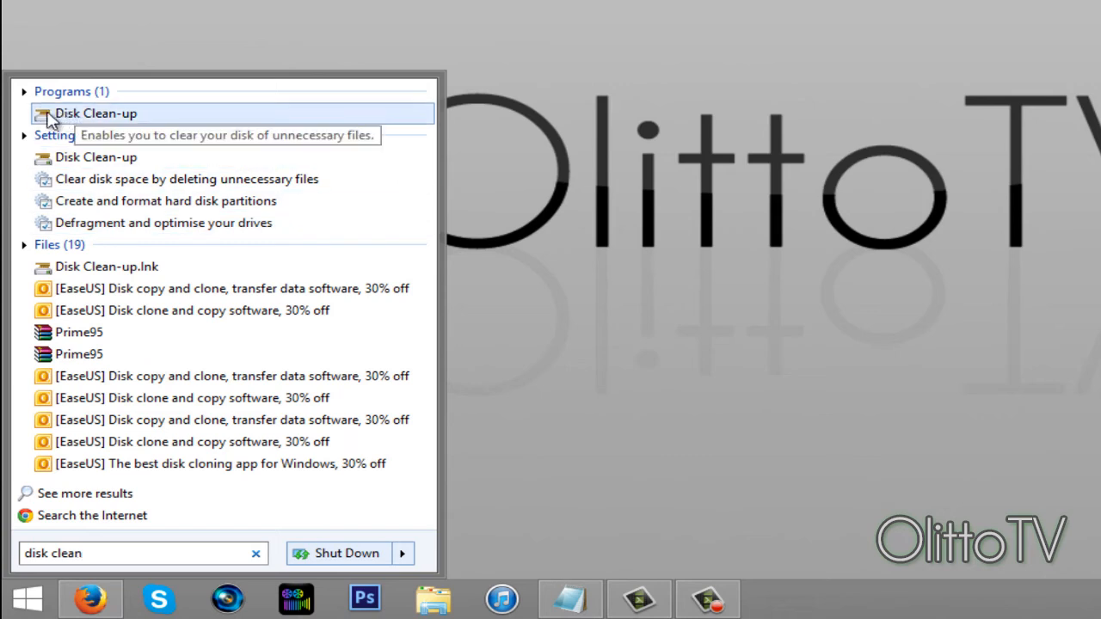
{"action": "left_click", "coordinate": [118, 123]}
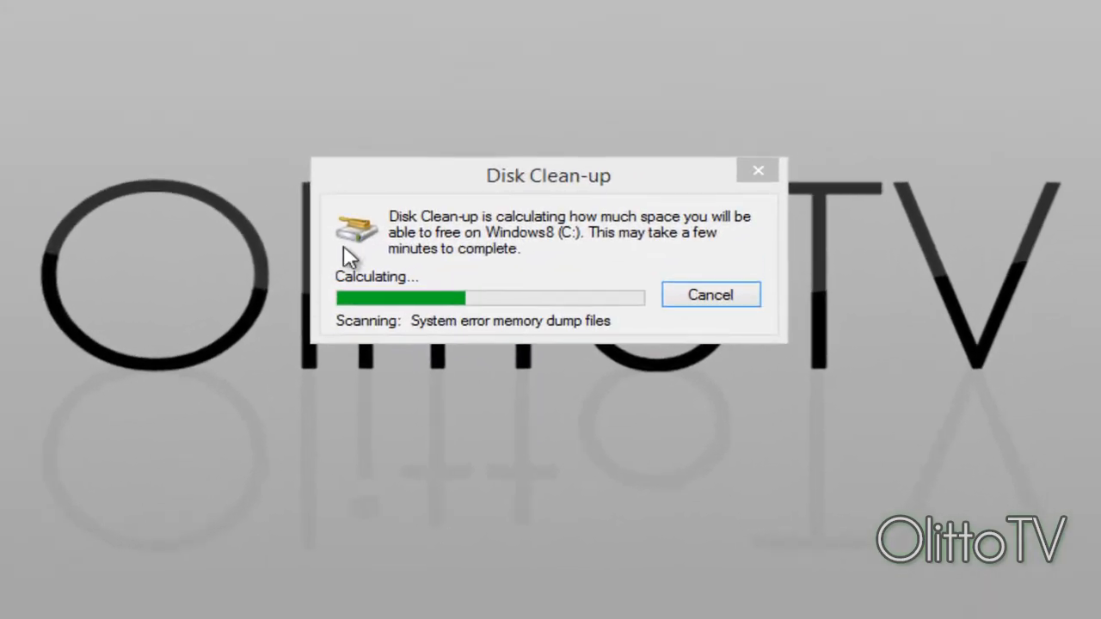
{"action": "left_click_drag", "start_coordinate": [405, 184], "coordinate": [197, 5]}
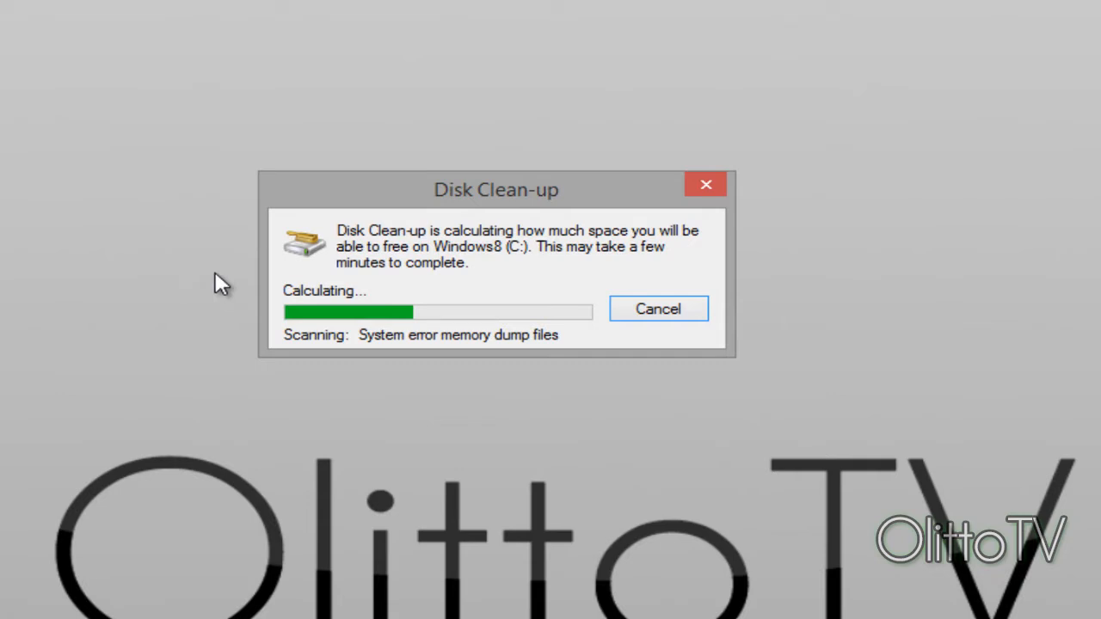
{"action": "left_click_drag", "start_coordinate": [456, 182], "coordinate": [582, 178]}
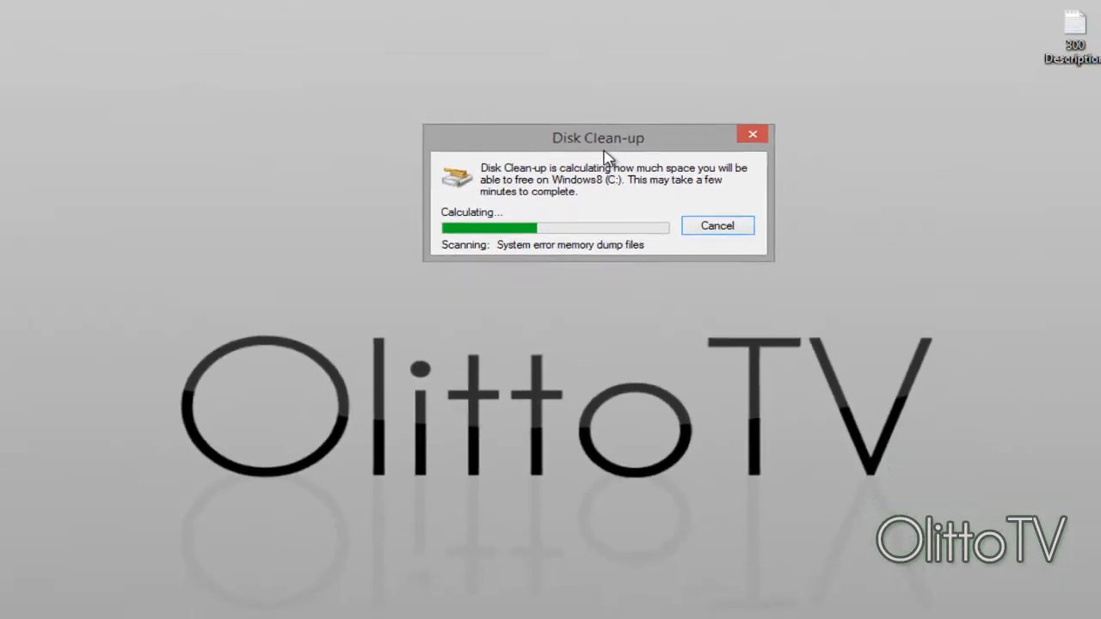
Switch to Firefox, look through the Piriform CCleaner product page, and minimise the browser.
{"action": "left_click", "coordinate": [61, 605]}
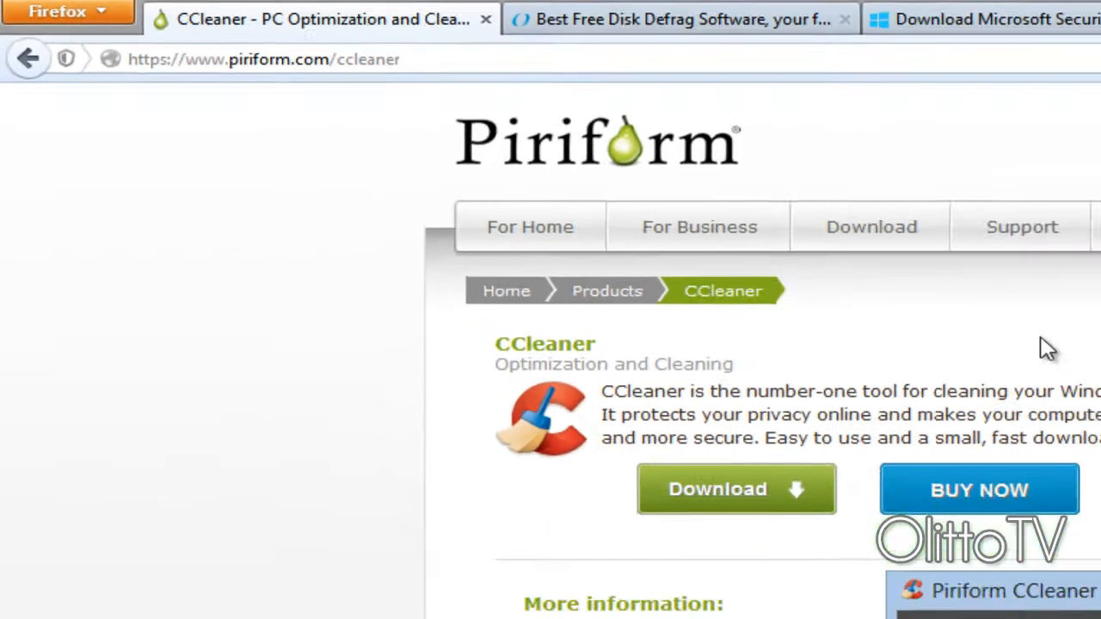
{"action": "scroll", "coordinate": [1041, 349], "scroll_direction": "down", "scroll_amount": 3}
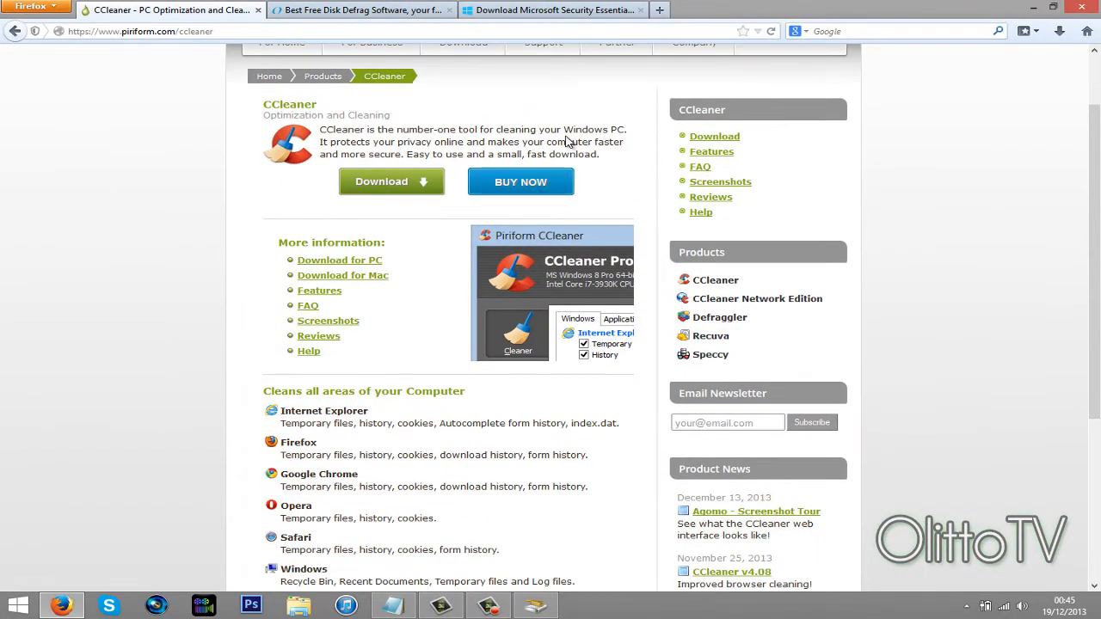
{"action": "scroll", "coordinate": [564, 135], "scroll_direction": "down", "scroll_amount": 5}
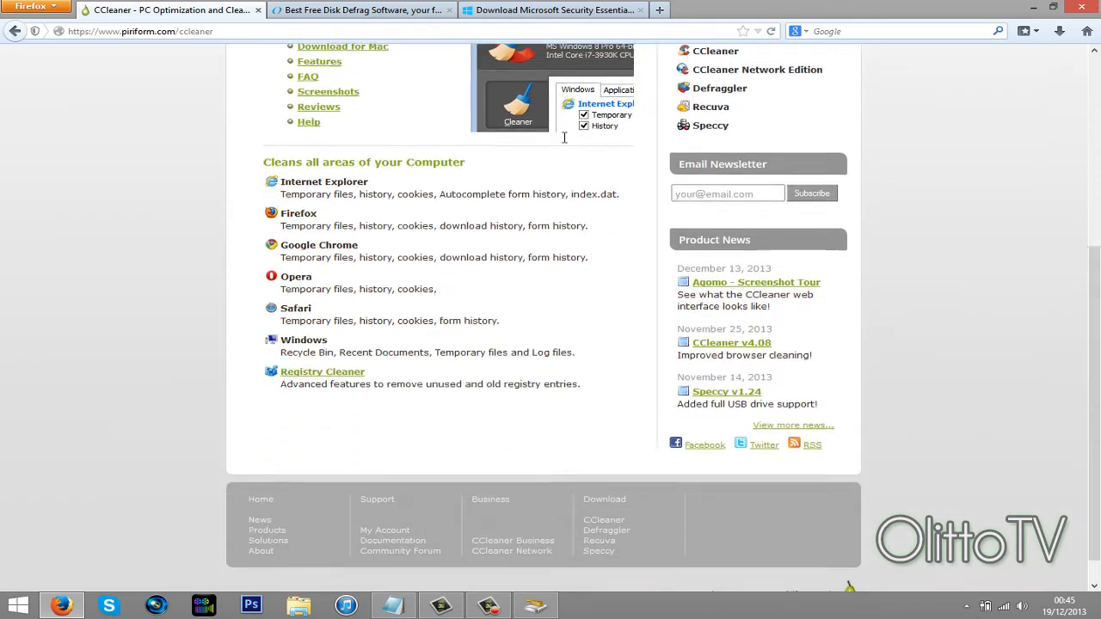
{"action": "left_click", "coordinate": [1032, 7]}
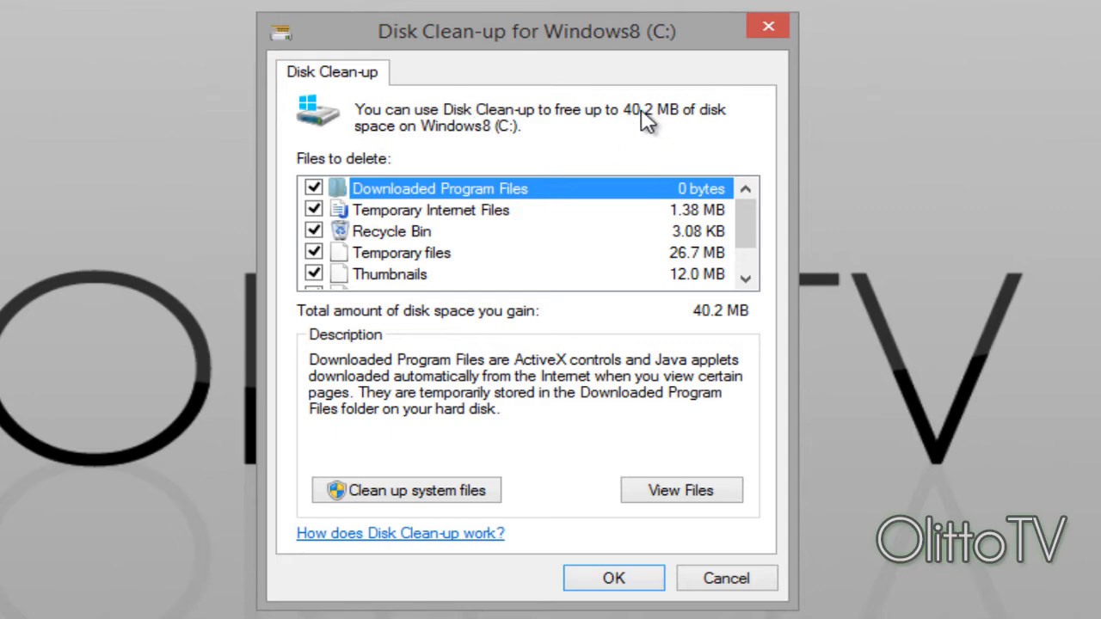
Review the files marked for Disk Clean-up on Windows8 (C:), check the Recycle Bin contents, and permanently delete the marked files.
{"action": "left_click_drag", "start_coordinate": [746, 233], "coordinate": [740, 203]}
{"action": "scroll", "coordinate": [348, 211], "scroll_direction": "down", "scroll_amount": 1}
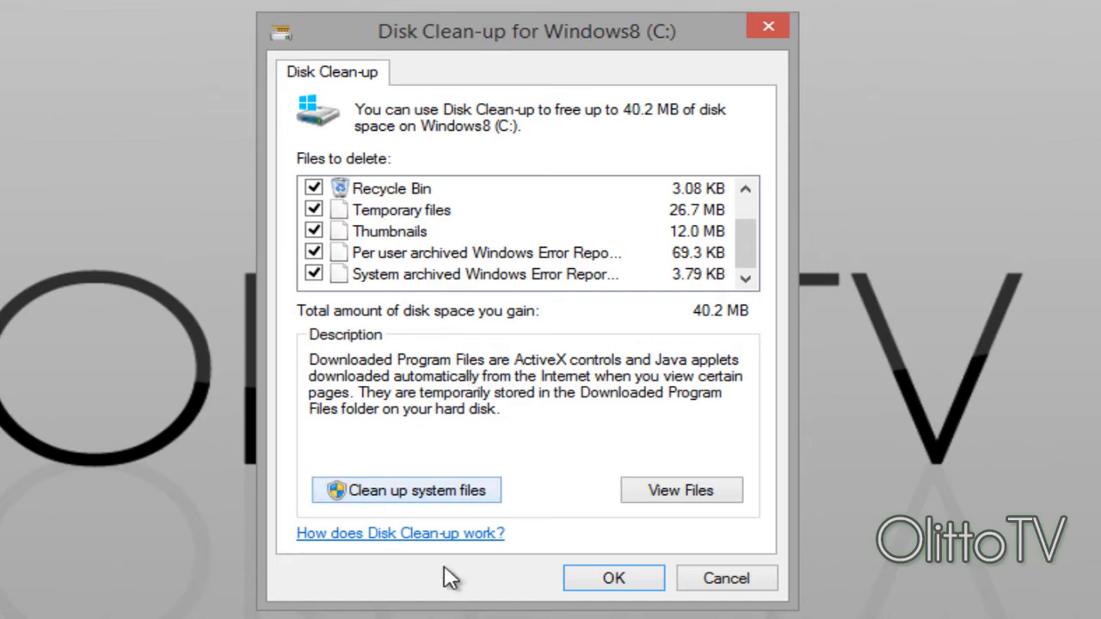
{"action": "left_click", "coordinate": [578, 584]}
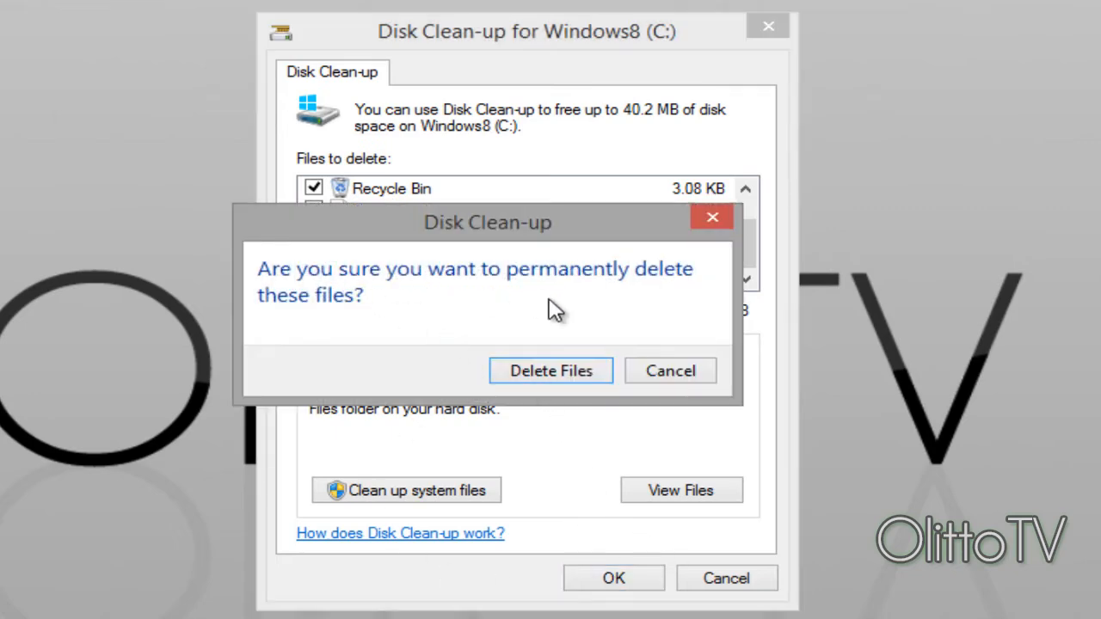
{"action": "left_click_drag", "start_coordinate": [536, 226], "coordinate": [567, 312]}
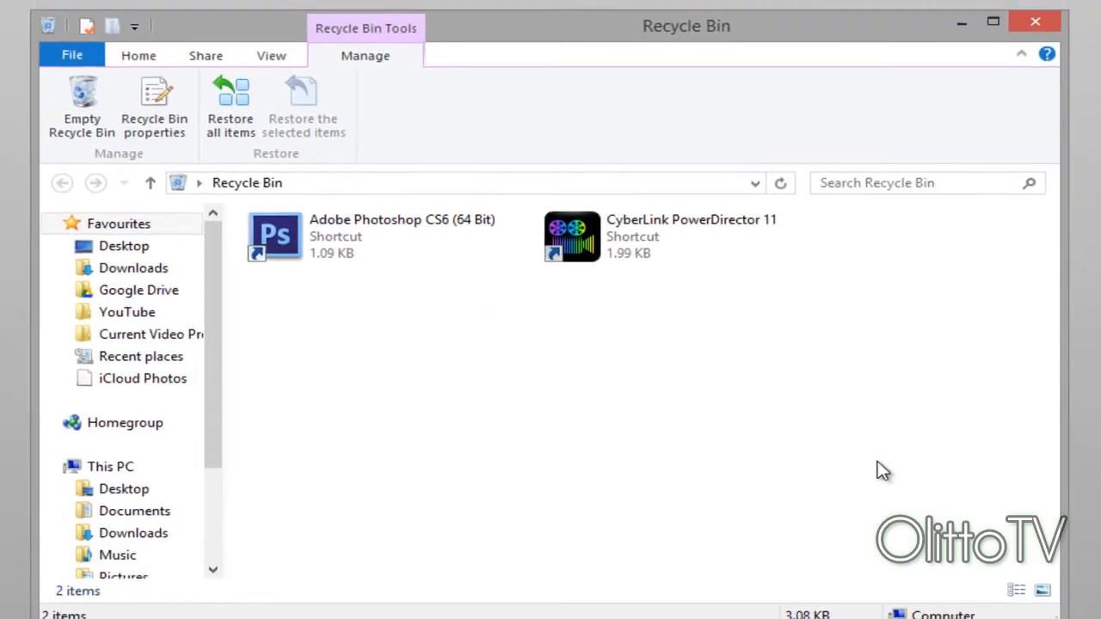
{"action": "left_click_drag", "start_coordinate": [883, 477], "coordinate": [284, 81]}
{"action": "left_click", "coordinate": [639, 421]}
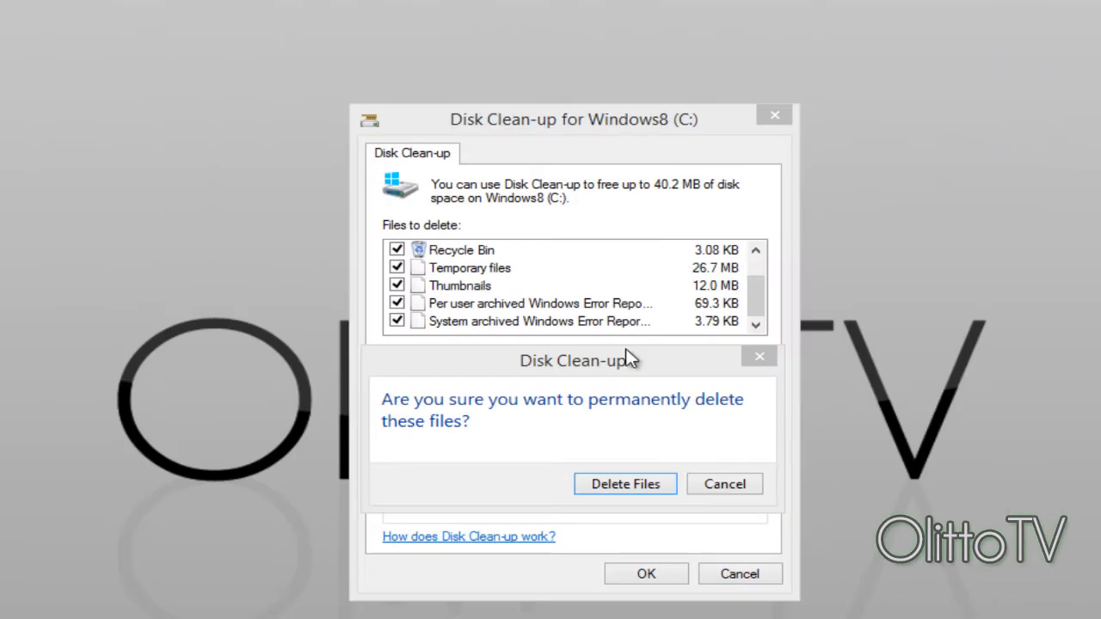
{"action": "left_click", "coordinate": [606, 484]}
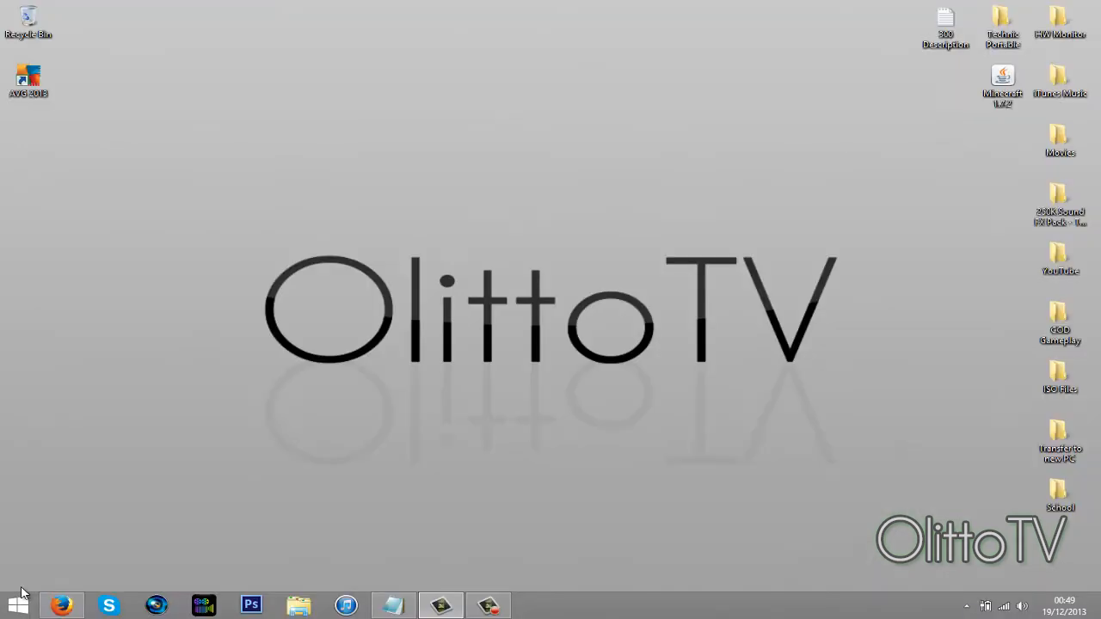
Search the installed programs for "defrag" and launch Defragment and Optimise Drives.
{"action": "left_click", "coordinate": [22, 597]}
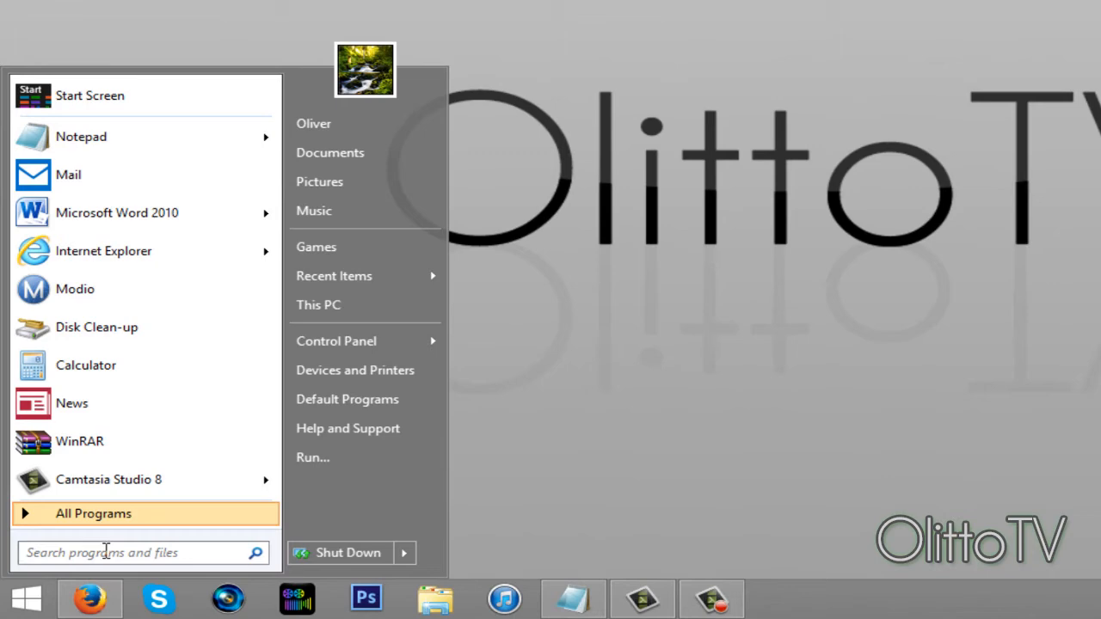
{"action": "type", "text": "disk"}
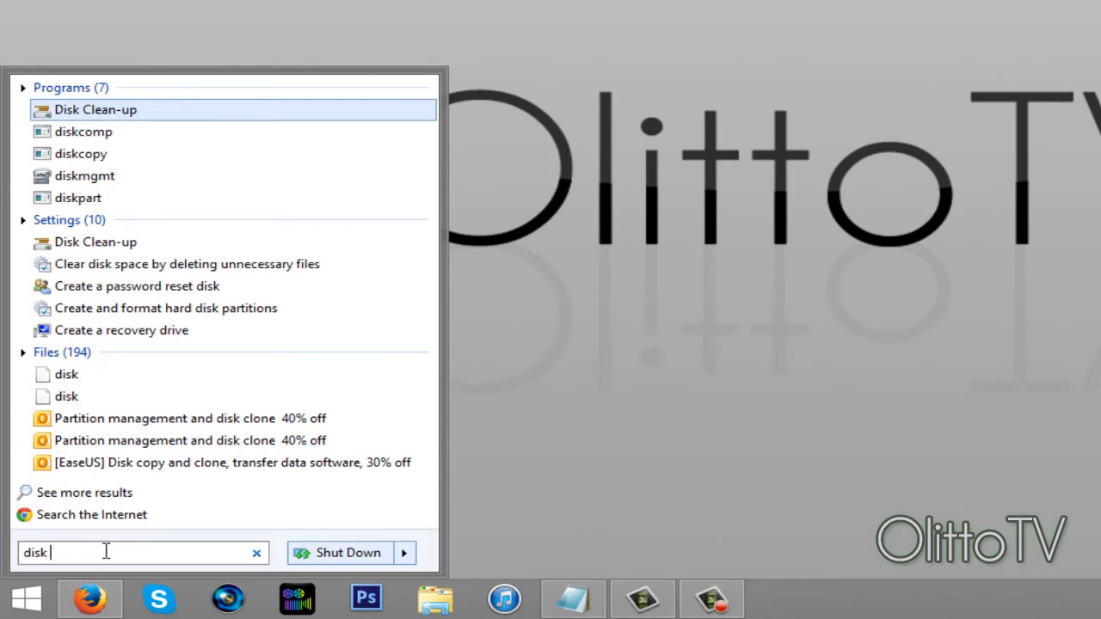
{"action": "key", "text": "BackSpace"}
{"action": "key", "text": "BackSpace"}
{"action": "key", "text": "BackSpace"}
{"action": "key", "text": "BackSpace"}
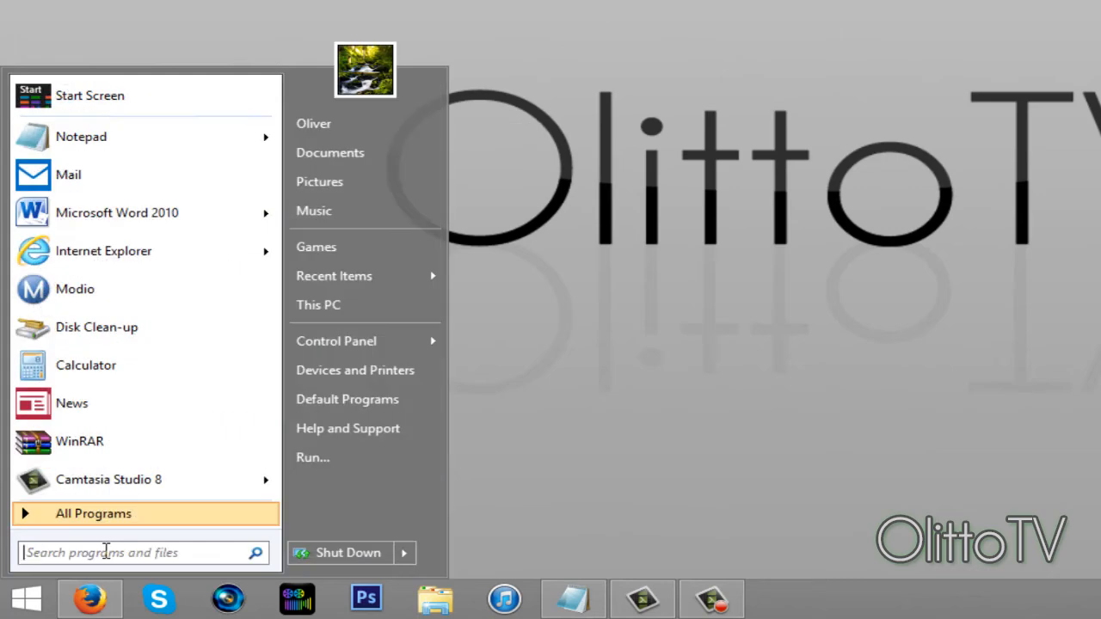
{"action": "type", "text": "defrag"}
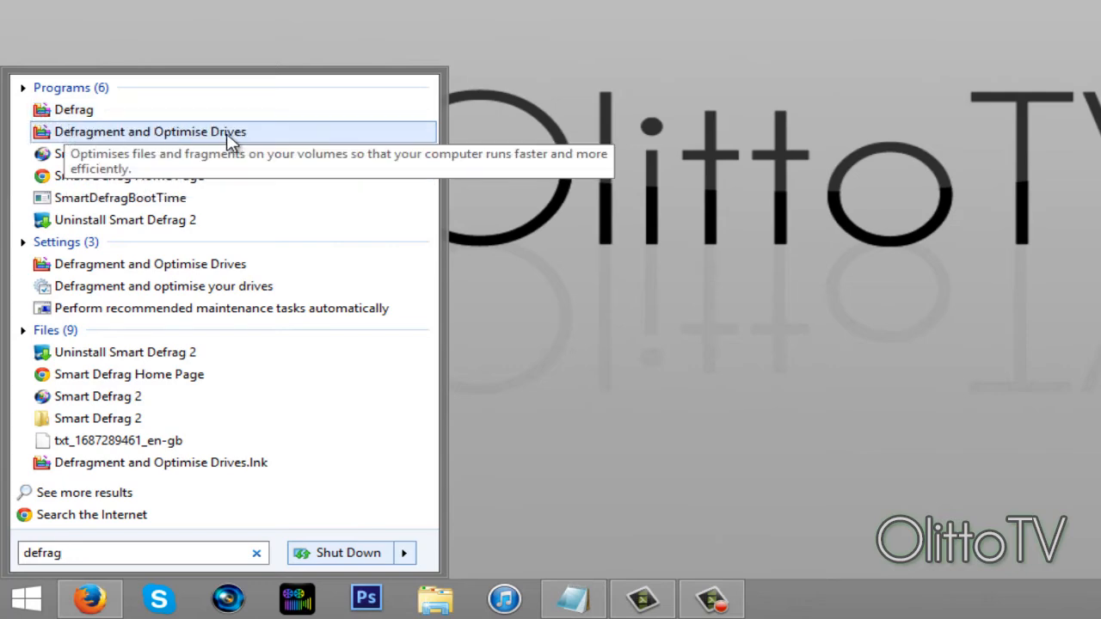
{"action": "left_click", "coordinate": [231, 138]}
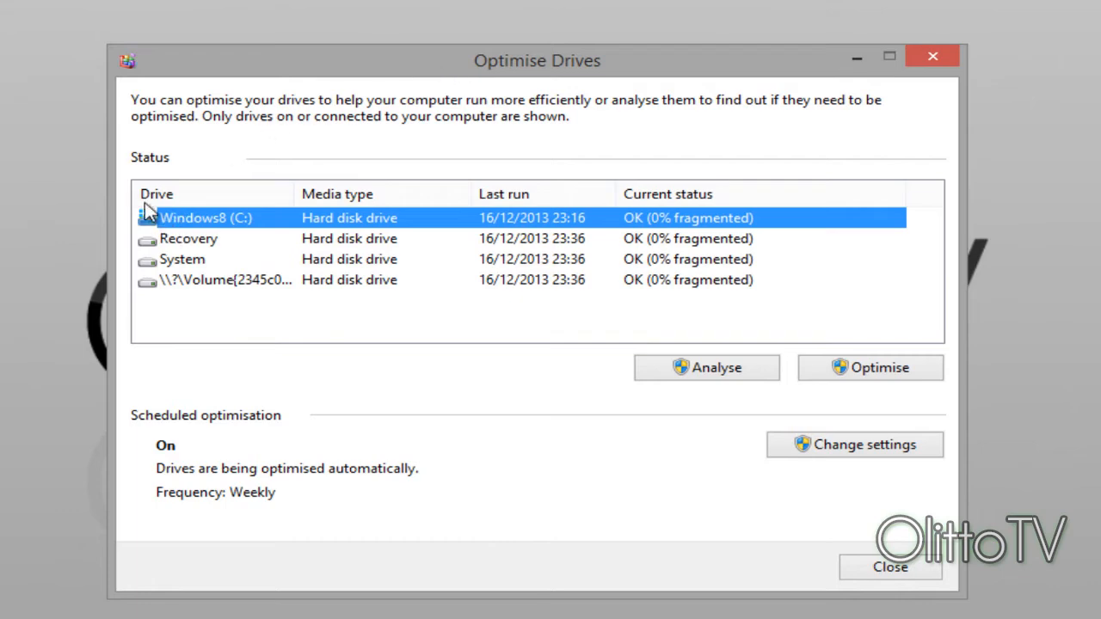
Select only the Windows8 (C:) drive in the drive list and analyse it for fragmentation.
{"action": "left_click", "coordinate": [243, 276], "text": "shift"}
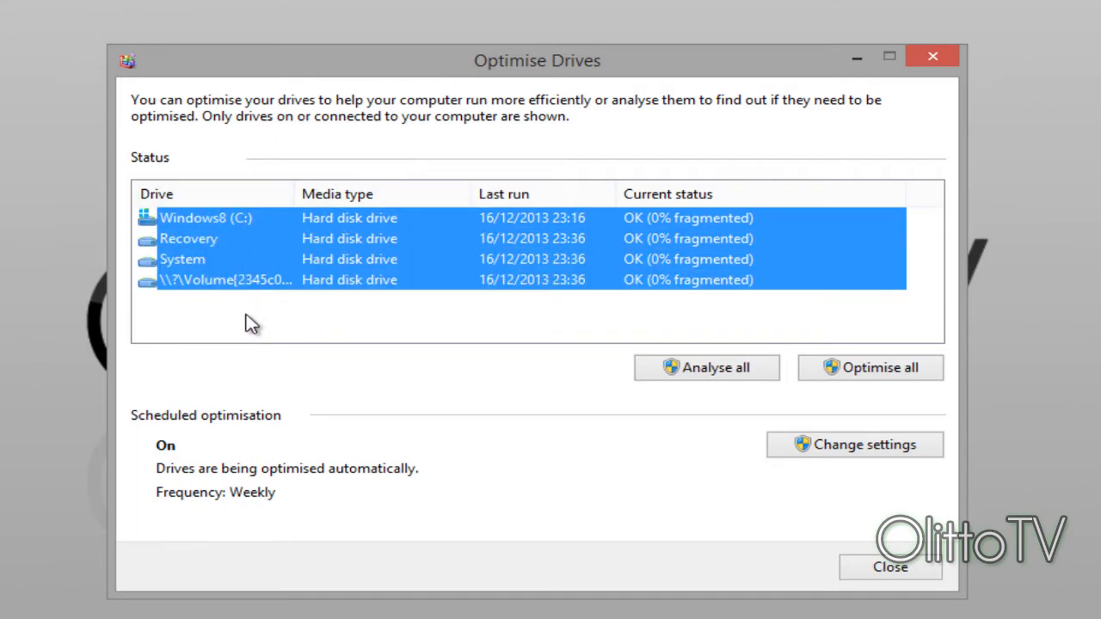
{"action": "left_click", "coordinate": [253, 313]}
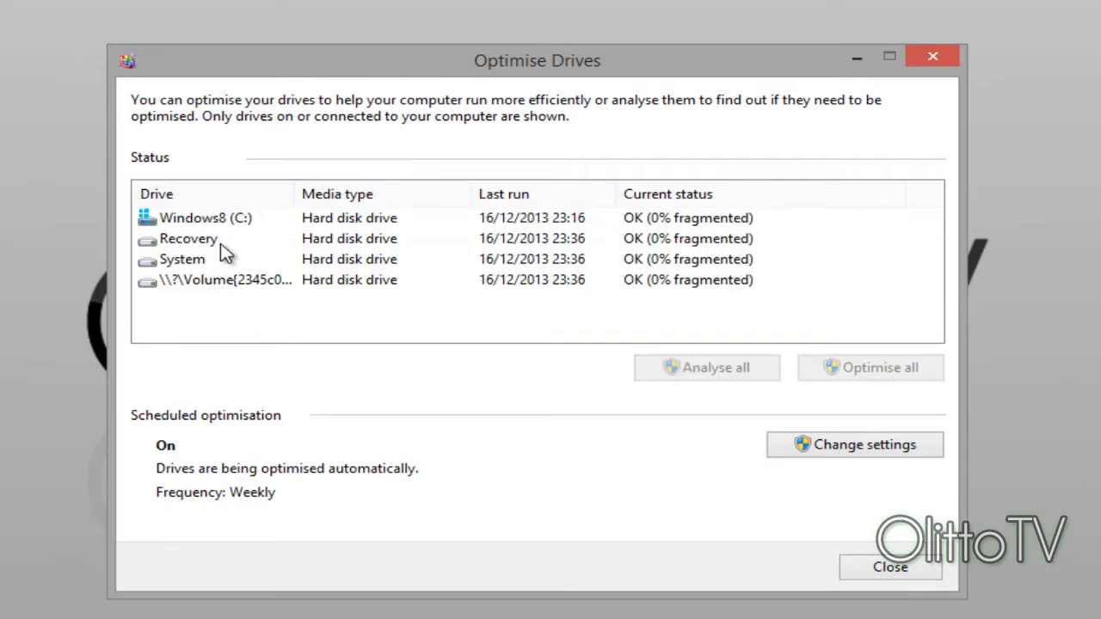
{"action": "left_click", "coordinate": [215, 221]}
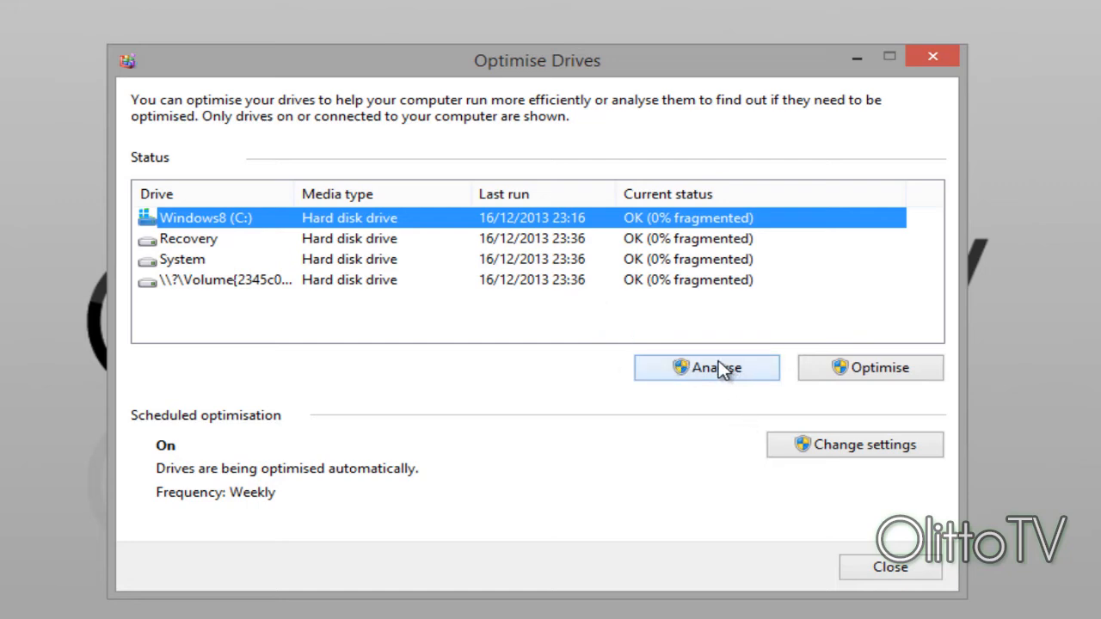
{"action": "left_click", "coordinate": [658, 367]}
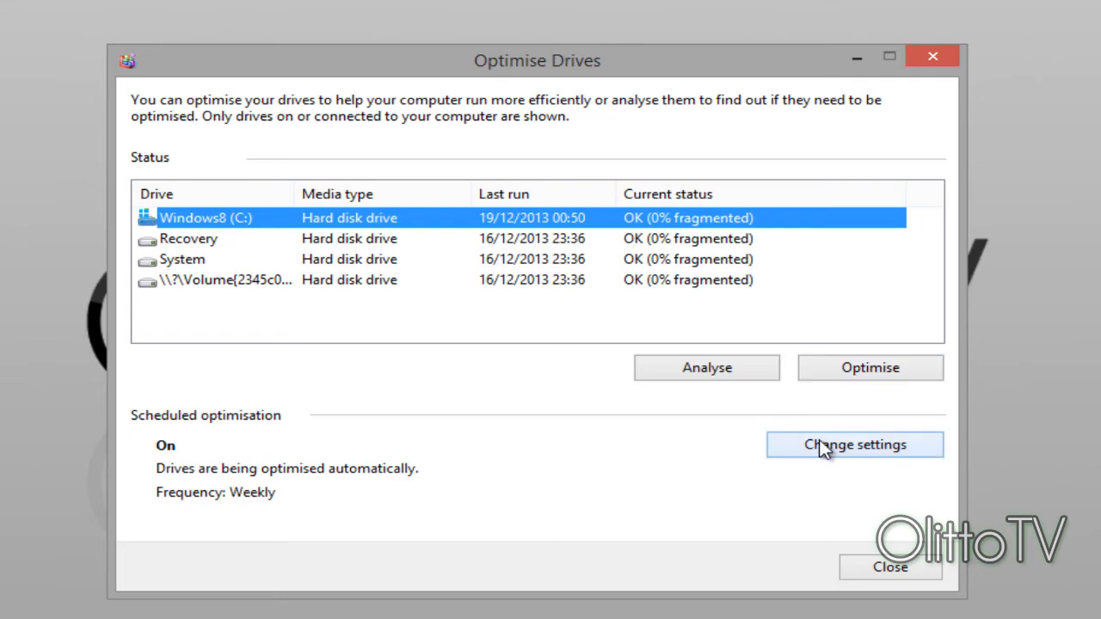
Examine the optimisation schedule settings, moving their dialog aside, and close it without changing anything.
{"action": "left_click", "coordinate": [784, 447]}
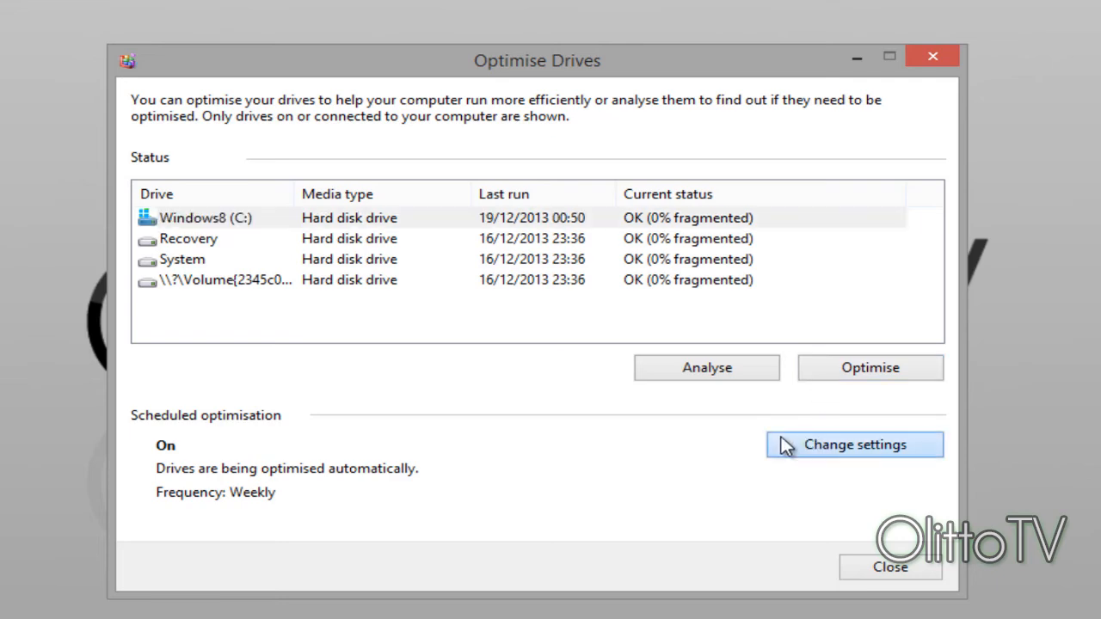
{"action": "left_click_drag", "start_coordinate": [391, 112], "coordinate": [482, 113]}
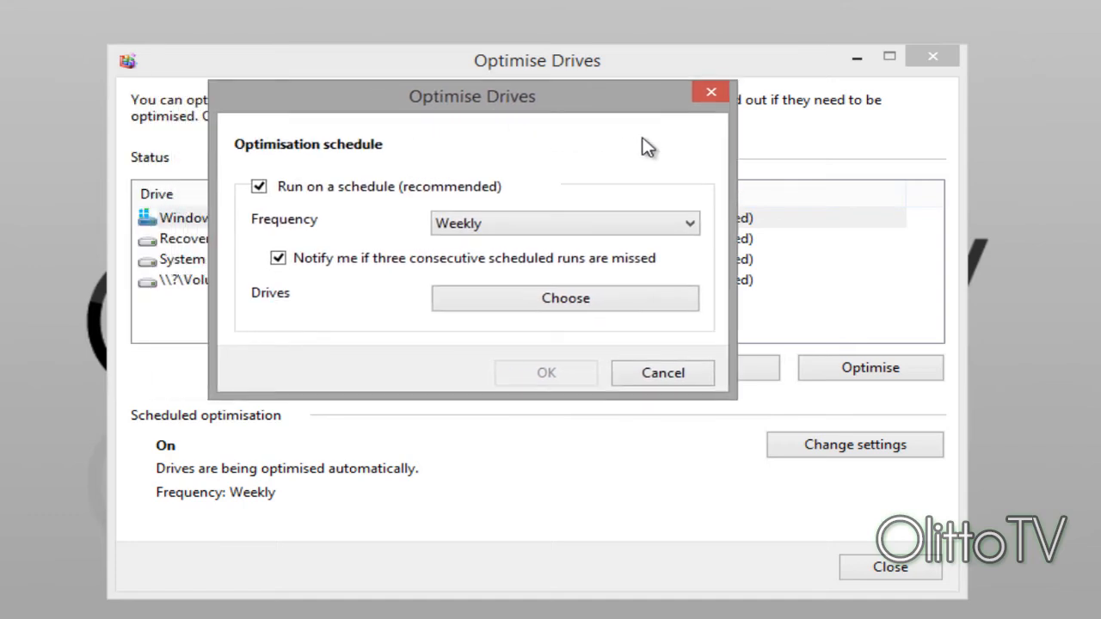
{"action": "left_click_drag", "start_coordinate": [803, 109], "coordinate": [831, 112]}
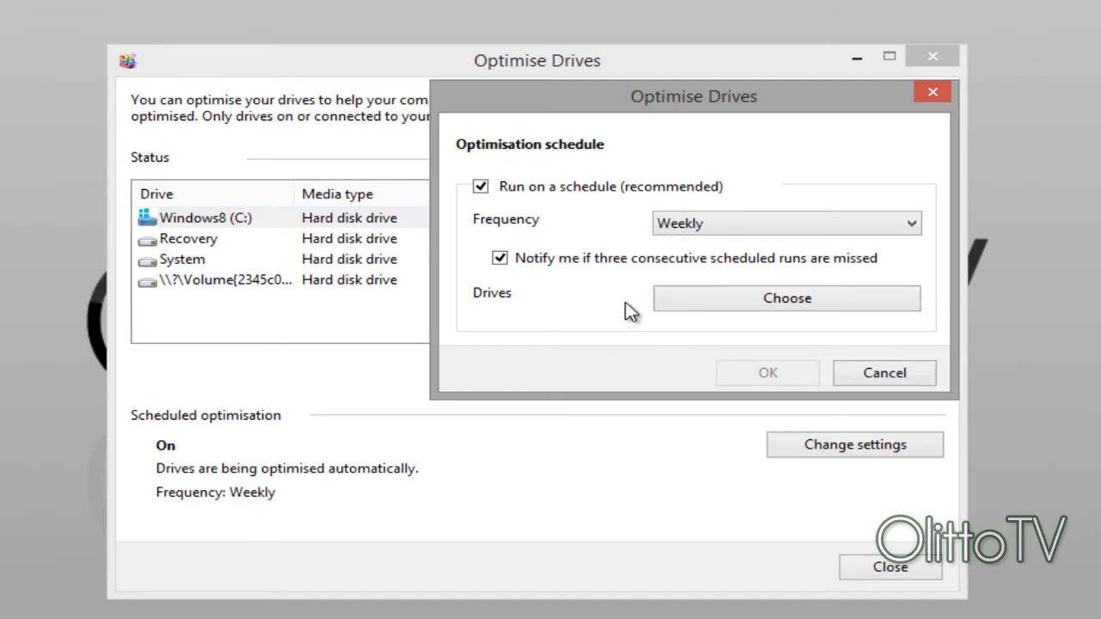
{"action": "mouse_move", "coordinate": [668, 102]}
{"action": "left_mouse_down"}
{"action": "mouse_move", "coordinate": [668, 89]}
{"action": "mouse_move", "coordinate": [671, 106]}
{"action": "left_mouse_up"}
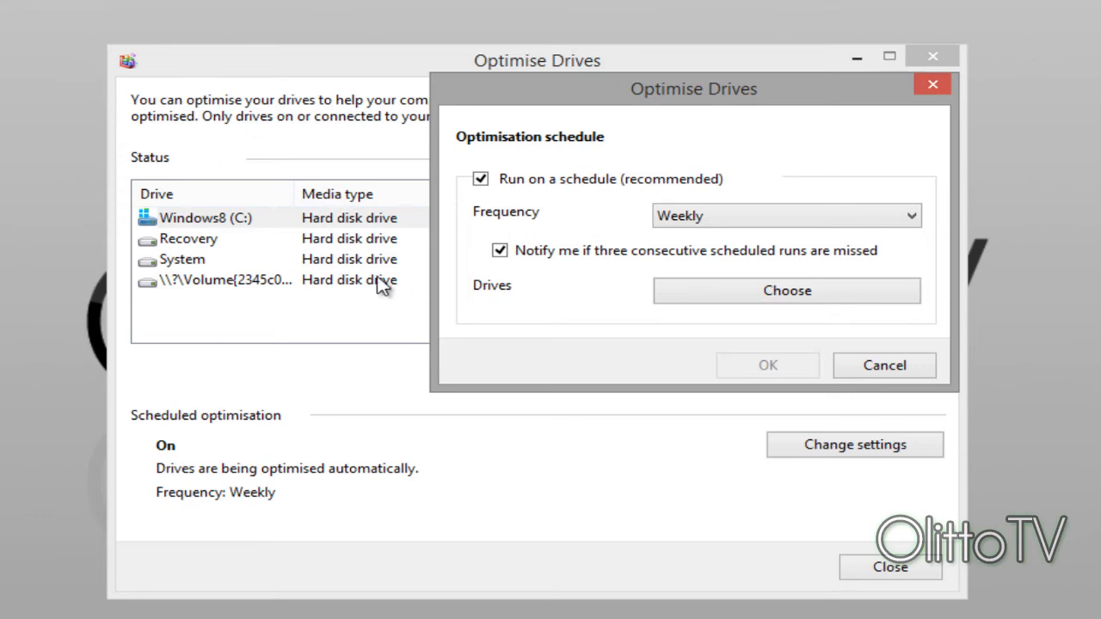
{"action": "left_click", "coordinate": [928, 92]}
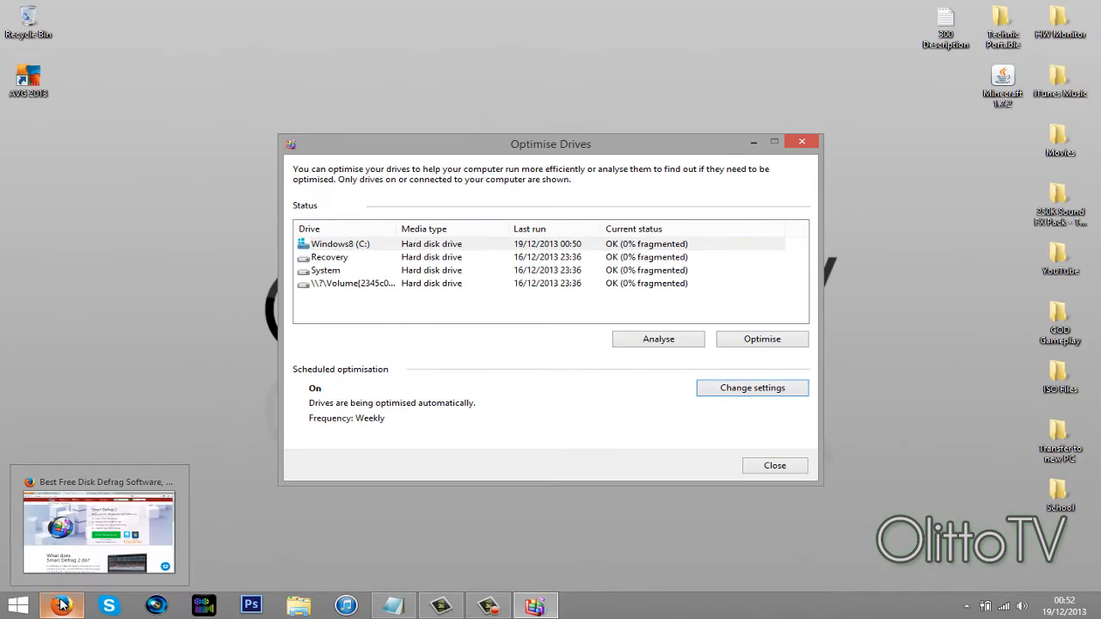
Switch to Firefox to view the IObit Smart Defrag 2 page, minimise the browser, and close Optimise Drives.
{"action": "left_click", "coordinate": [62, 605]}
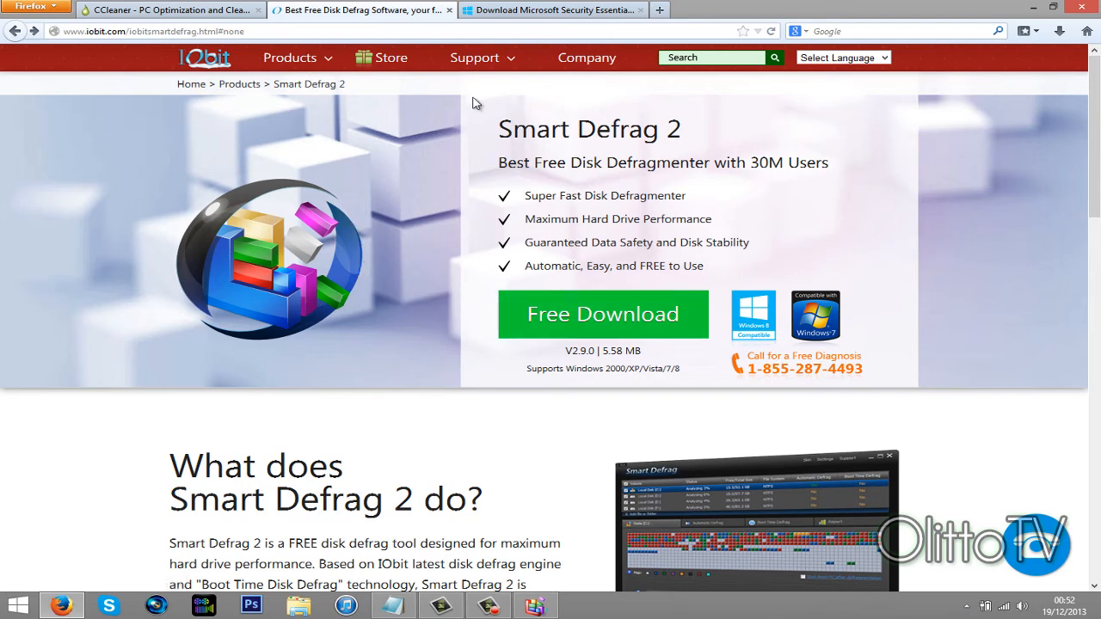
{"action": "left_click", "coordinate": [1031, 8]}
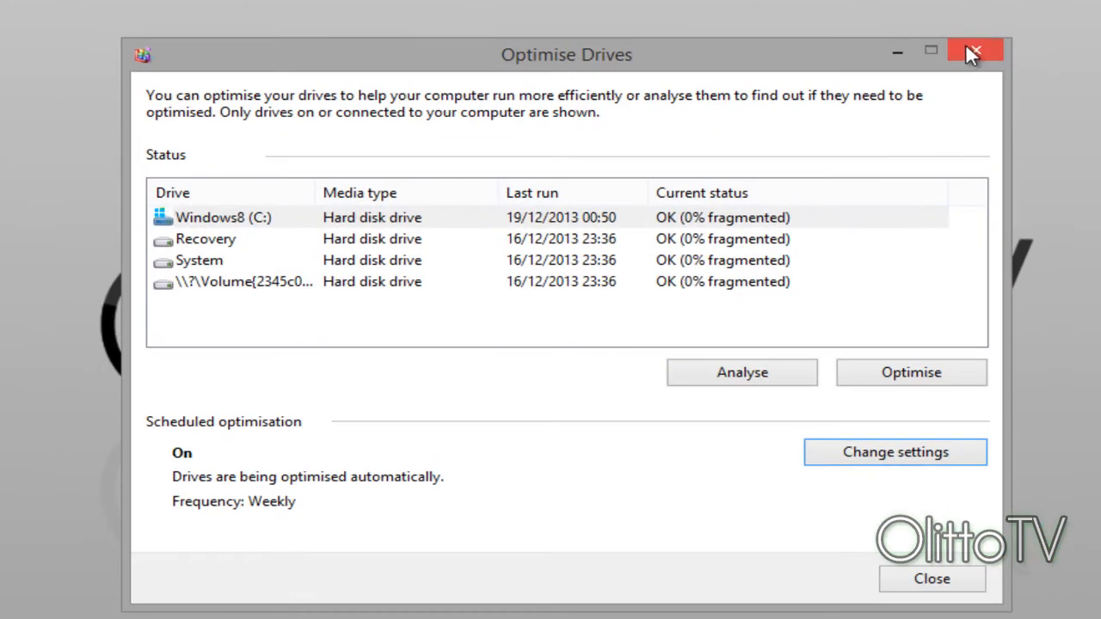
{"action": "left_click", "coordinate": [929, 76]}
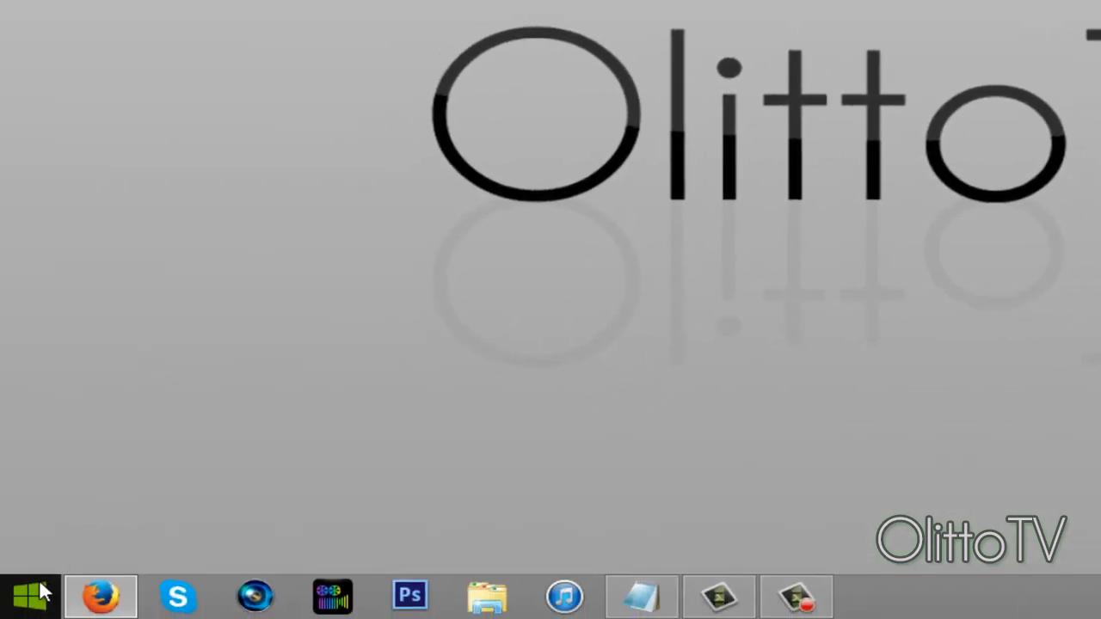
Show the system properties of This PC, check the same option in a File Explorer window, and close that Explorer window.
{"action": "left_click", "coordinate": [40, 593]}
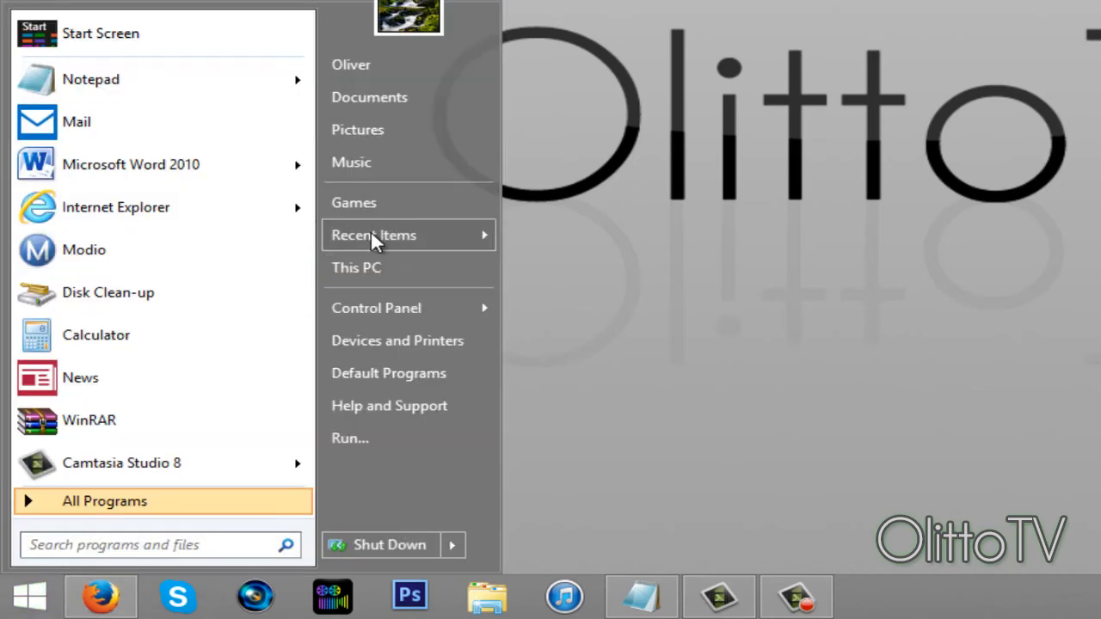
{"action": "right_click", "coordinate": [349, 274]}
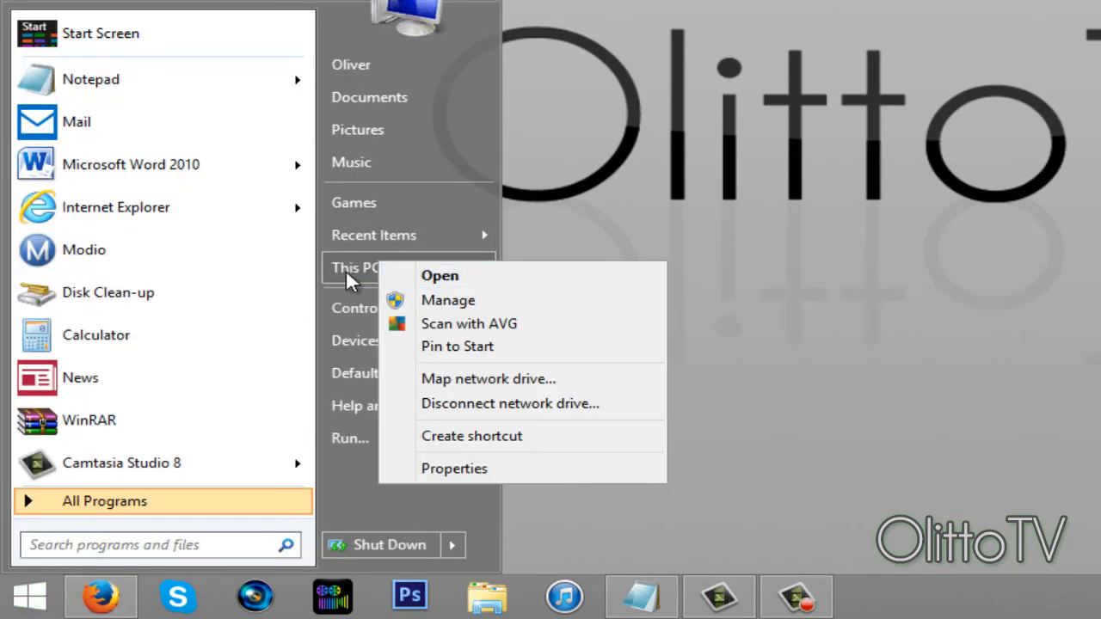
{"action": "left_click", "coordinate": [485, 471]}
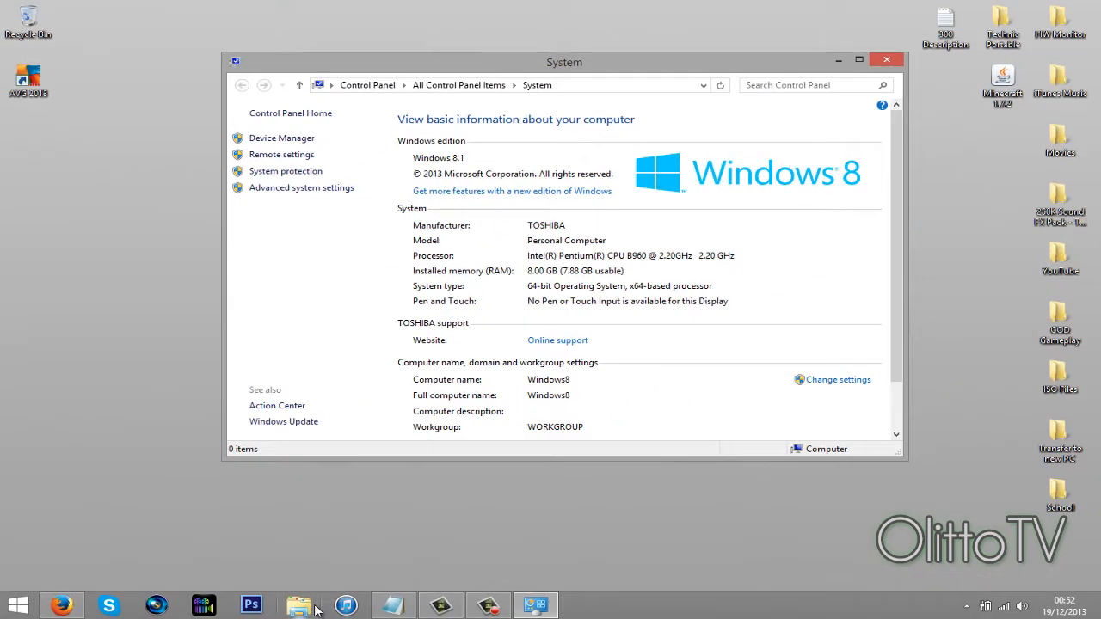
{"action": "left_click", "coordinate": [311, 607]}
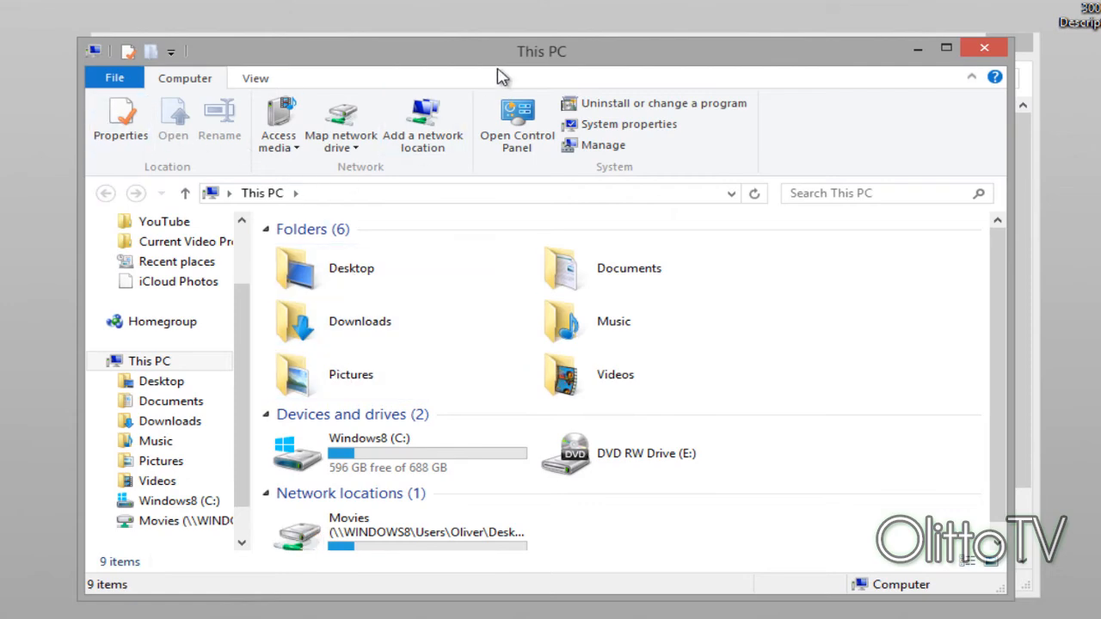
{"action": "left_click", "coordinate": [618, 125]}
{"action": "left_click", "coordinate": [976, 56]}
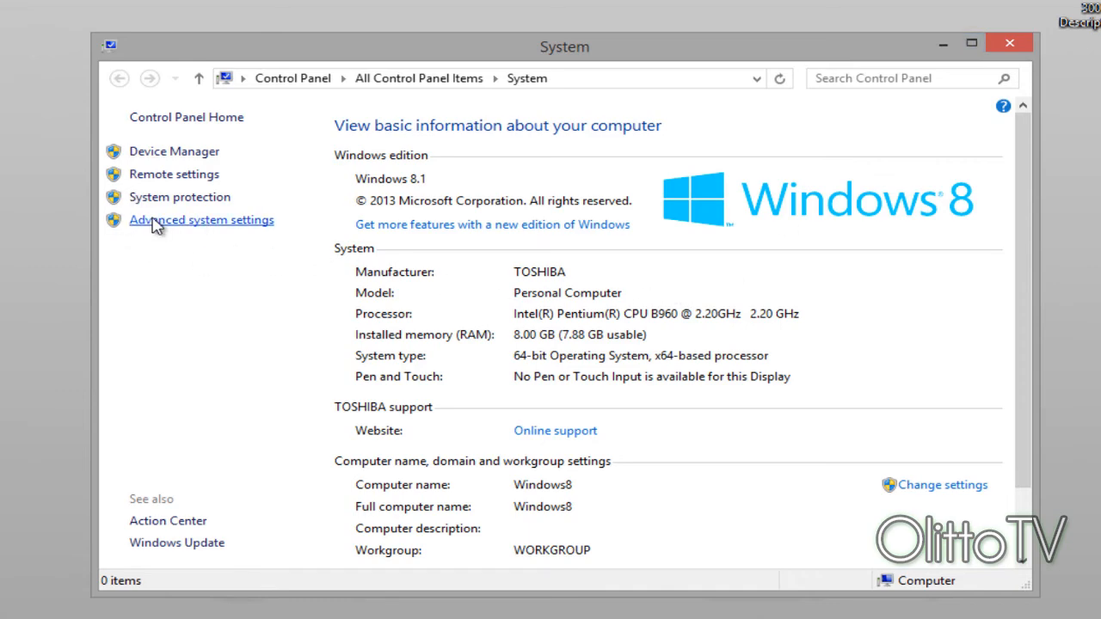
Bring up the Performance Options from the advanced system settings, and move the dialogs aside.
{"action": "left_click", "coordinate": [153, 225]}
{"action": "left_click_drag", "start_coordinate": [229, 105], "coordinate": [544, 77]}
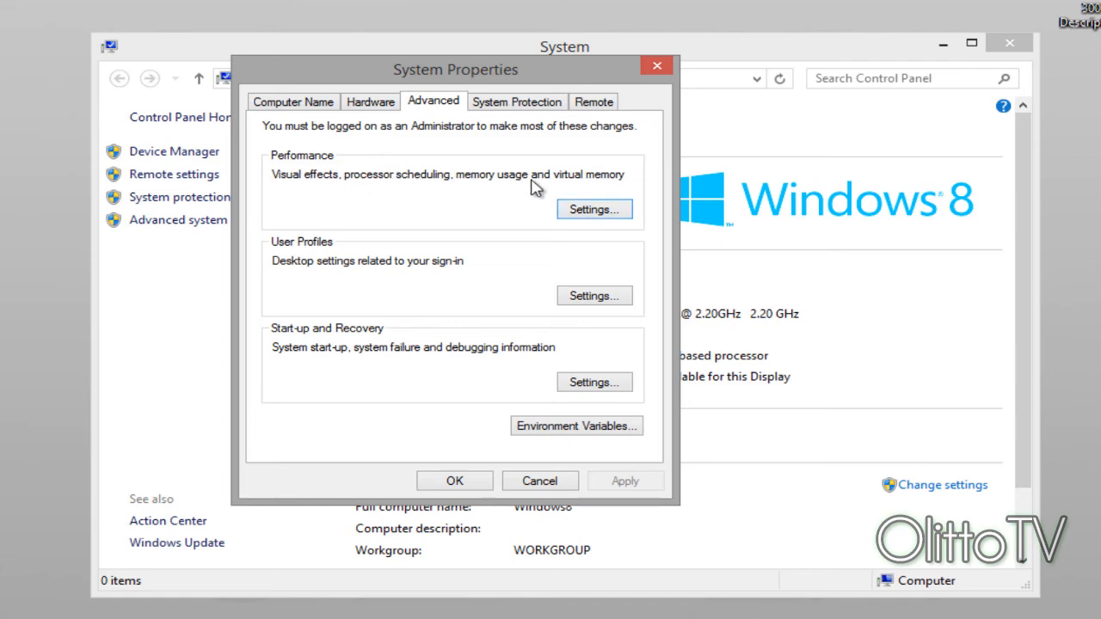
{"action": "left_click", "coordinate": [570, 210]}
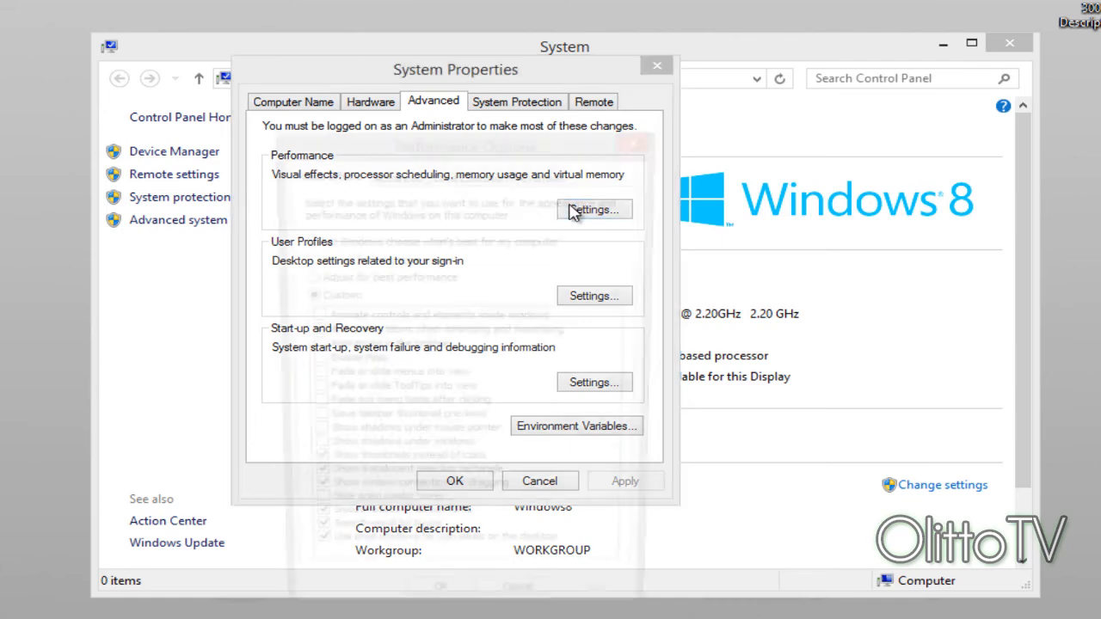
{"action": "left_click_drag", "start_coordinate": [465, 159], "coordinate": [876, 75]}
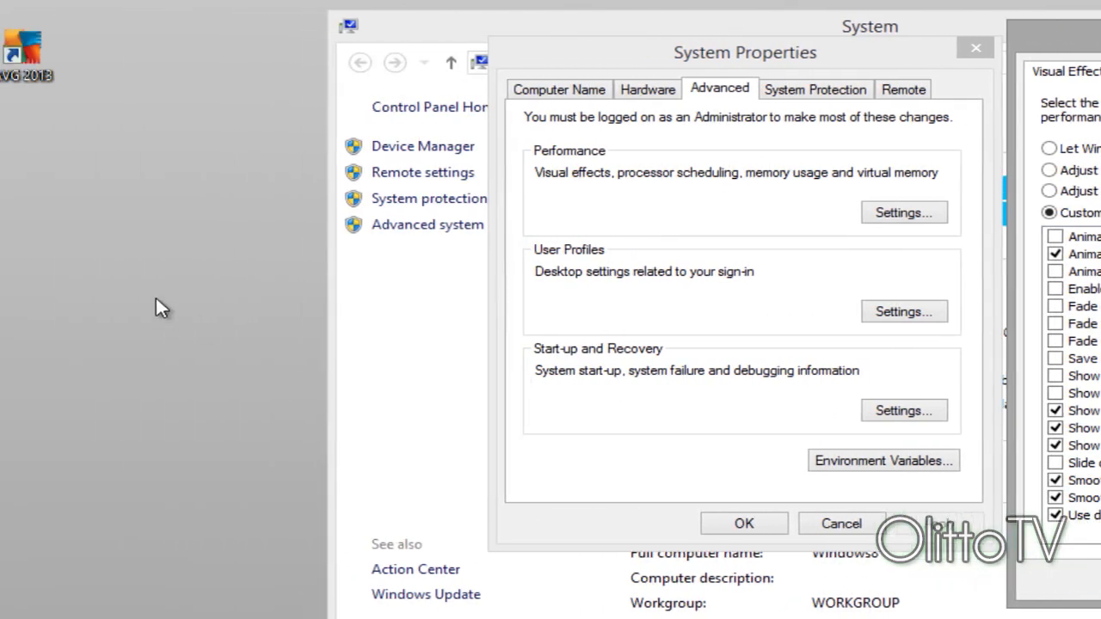
Switch "Animate windows when minimising and maximising" off and on again, apply the custom visual effects, and close all system windows.
{"action": "left_click_drag", "start_coordinate": [121, 290], "coordinate": [285, 450]}
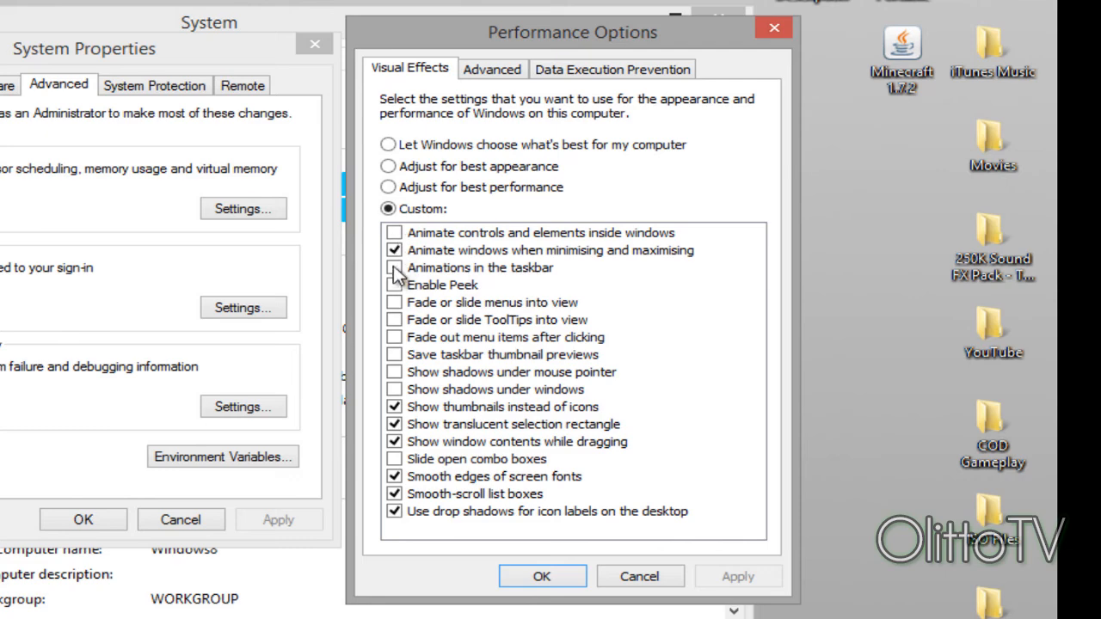
{"action": "left_click", "coordinate": [393, 250]}
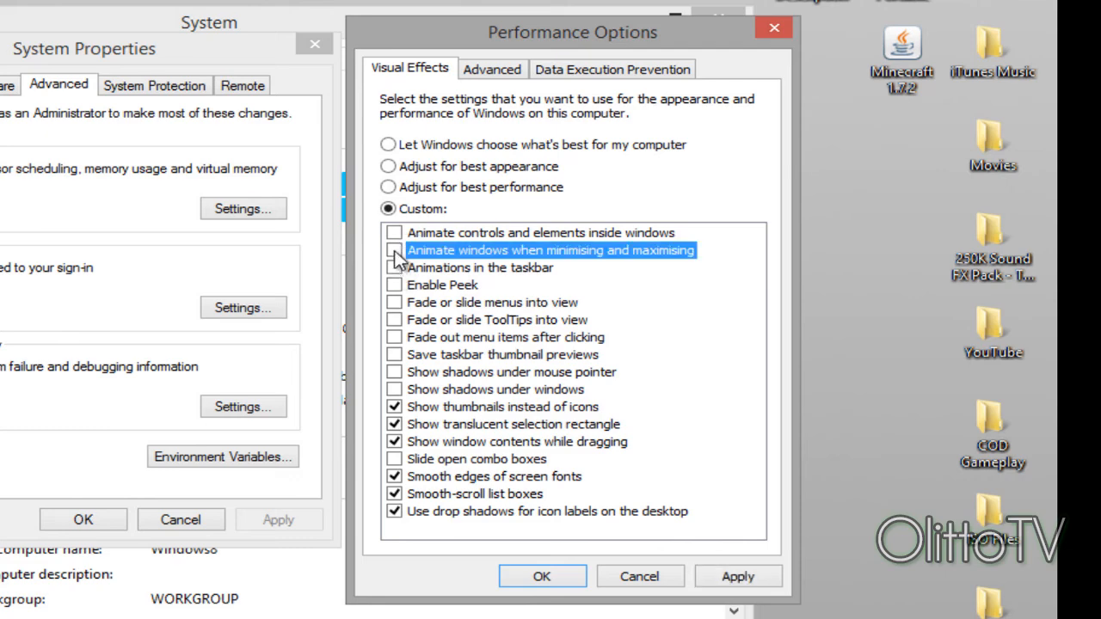
{"action": "left_click", "coordinate": [394, 250]}
{"action": "left_click", "coordinate": [739, 577]}
{"action": "left_click", "coordinate": [559, 580]}
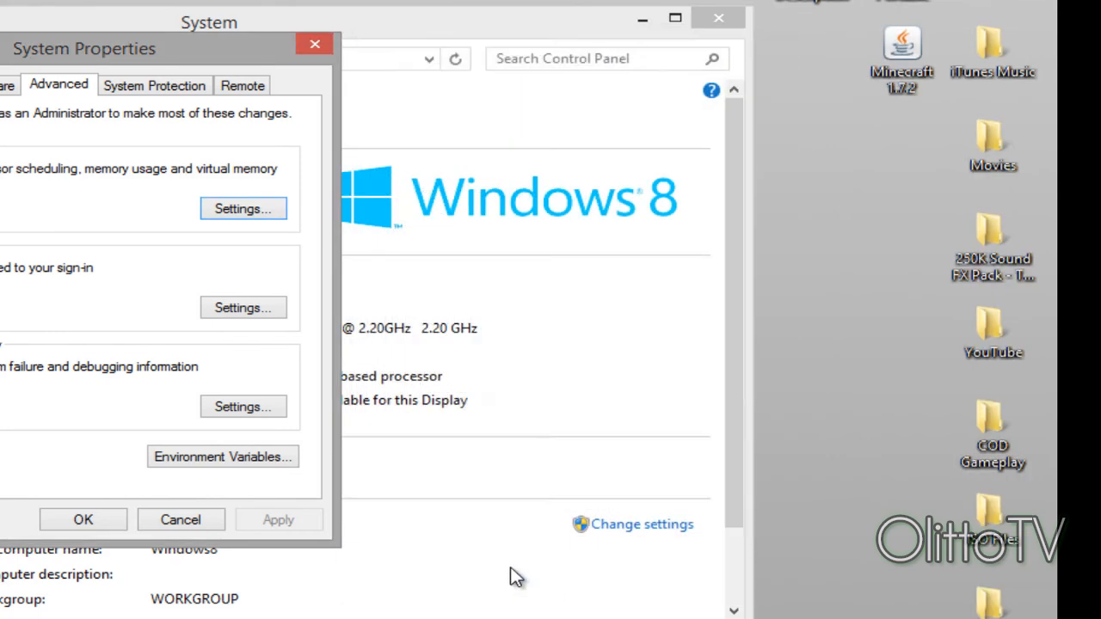
{"action": "left_click", "coordinate": [117, 519]}
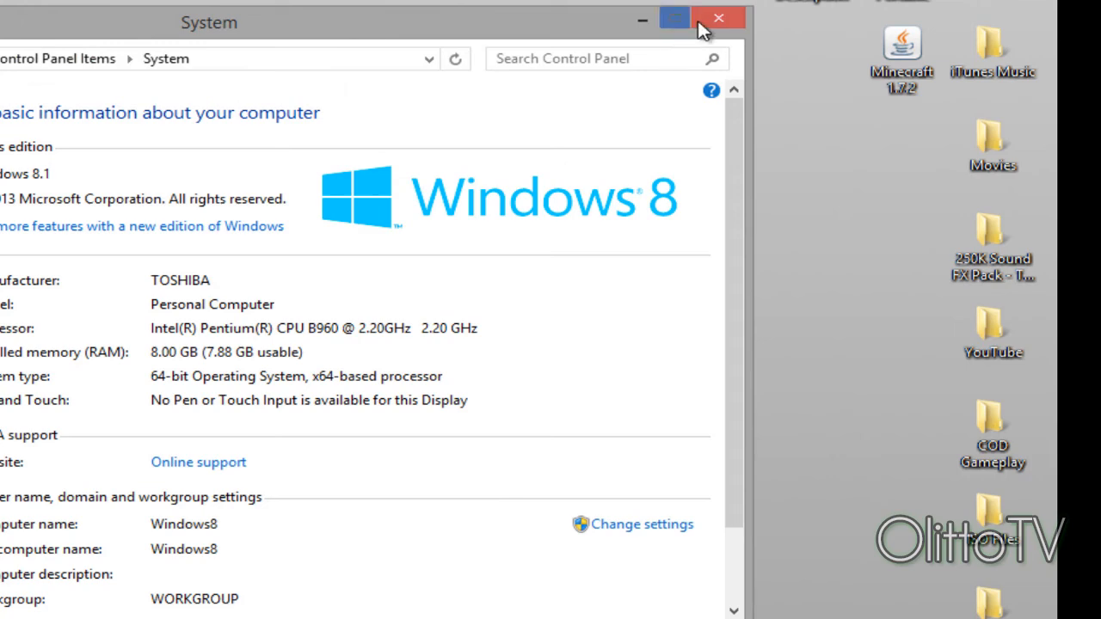
{"action": "left_click", "coordinate": [705, 26]}
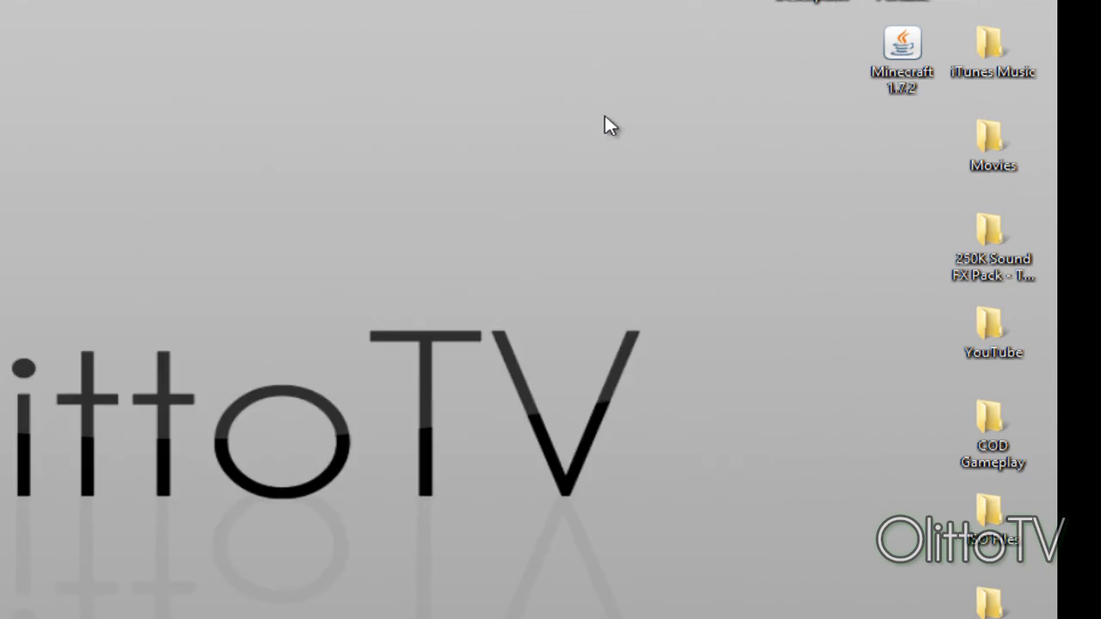
{"action": "left_click", "coordinate": [489, 609]}
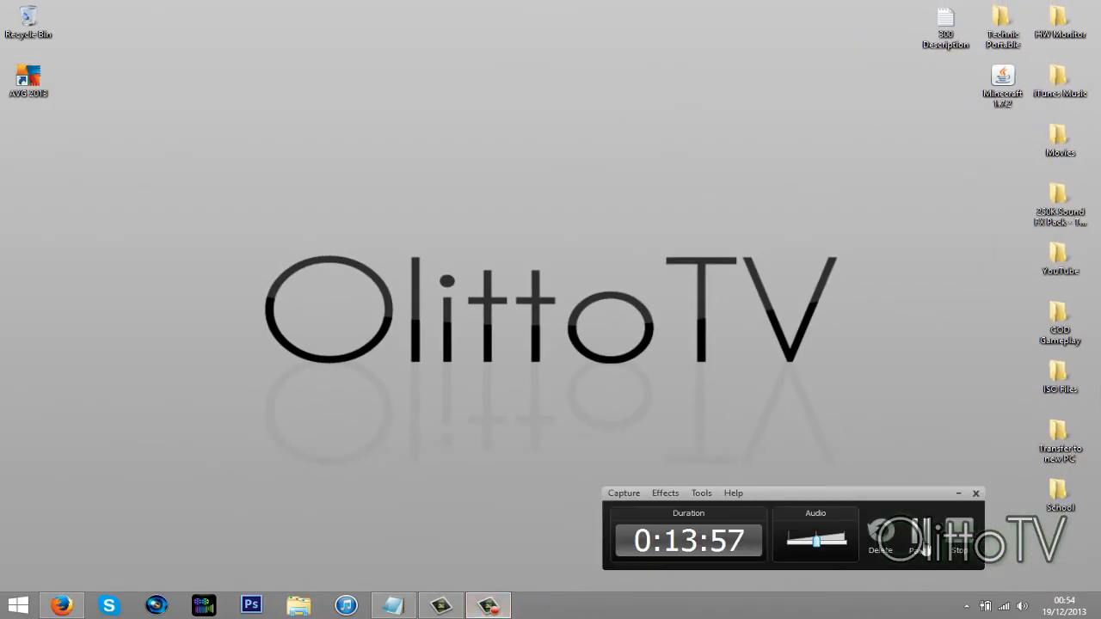
{"action": "left_click", "coordinate": [923, 543]}
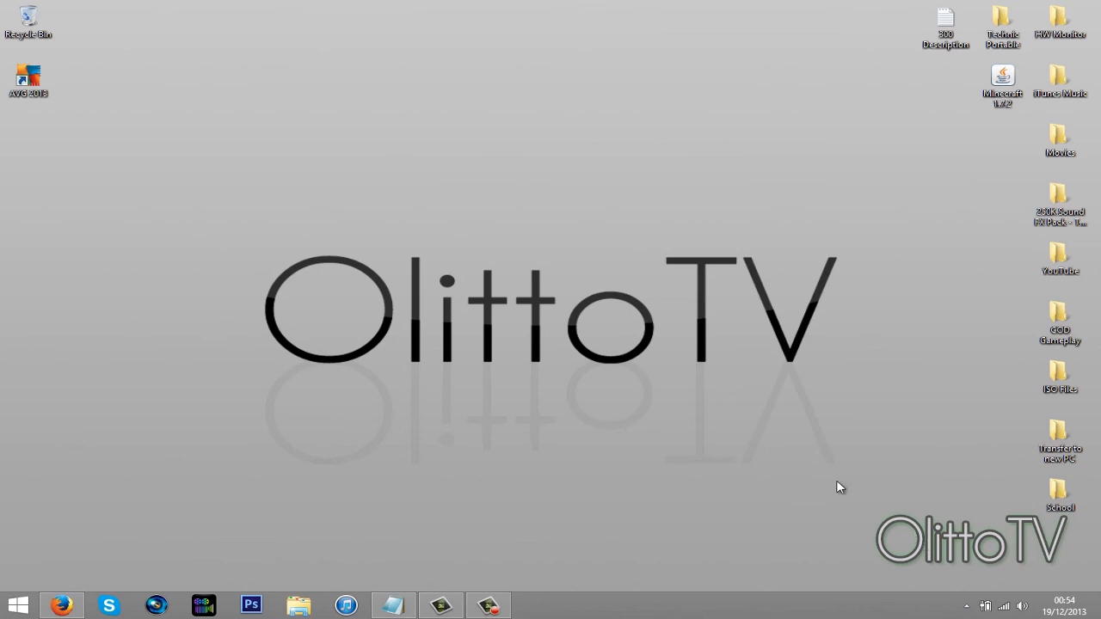
Open AVG 2013 from the desktop and move its window to the middle of the screen.
{"action": "double_click", "coordinate": [39, 78]}
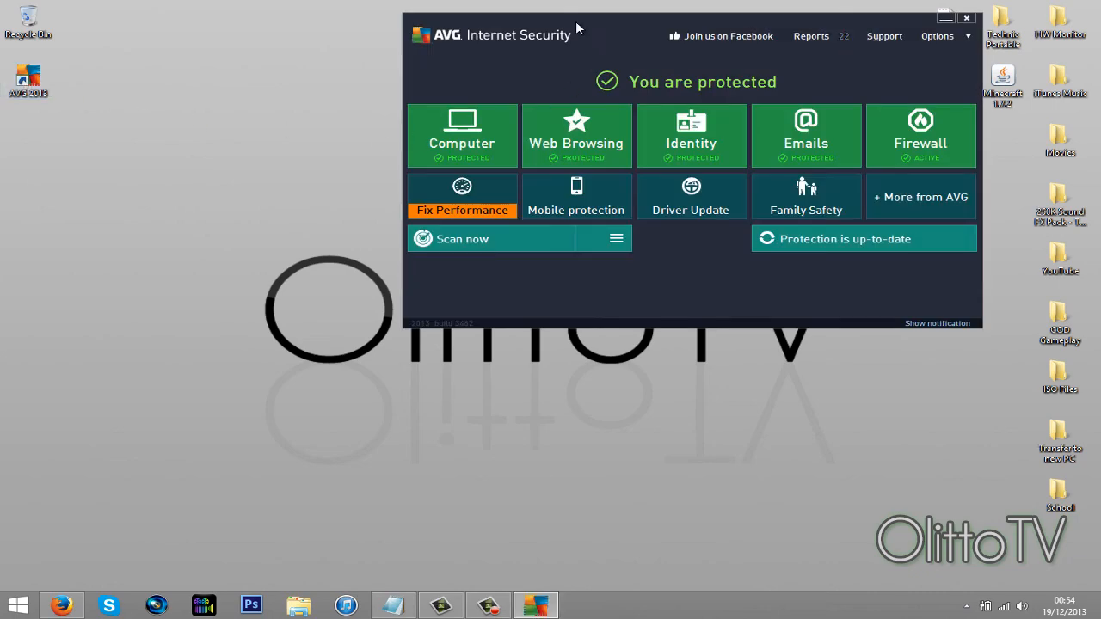
{"action": "left_click_drag", "start_coordinate": [562, 35], "coordinate": [397, 118]}
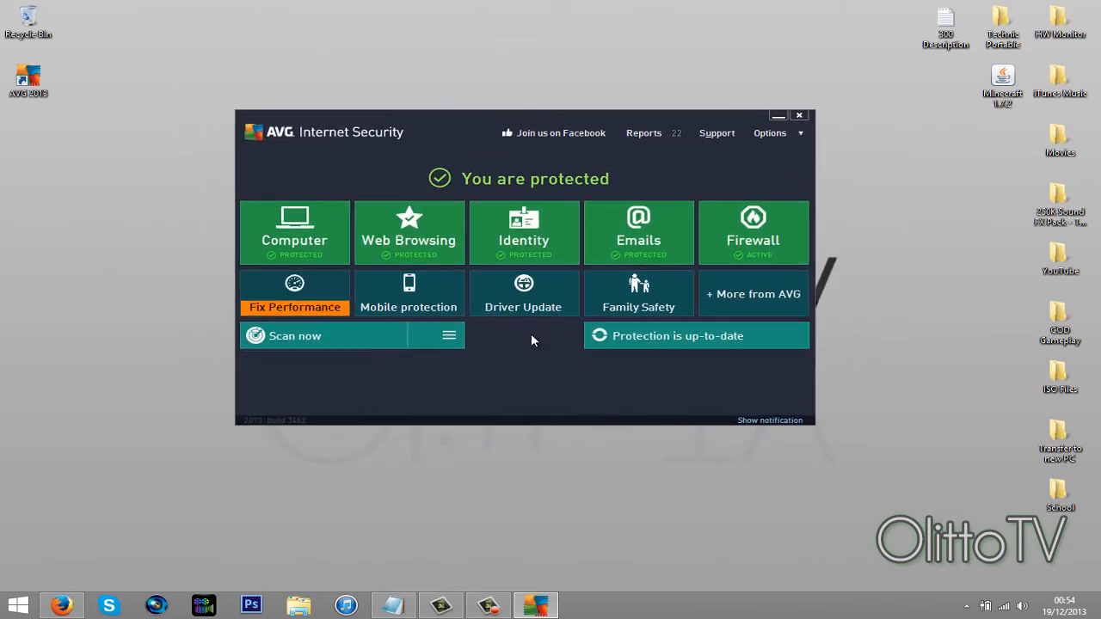
Search the installed programs for "windows defender", launch Windows Defender, and close its message window.
{"action": "left_click", "coordinate": [16, 607]}
{"action": "type", "text": "wi"}
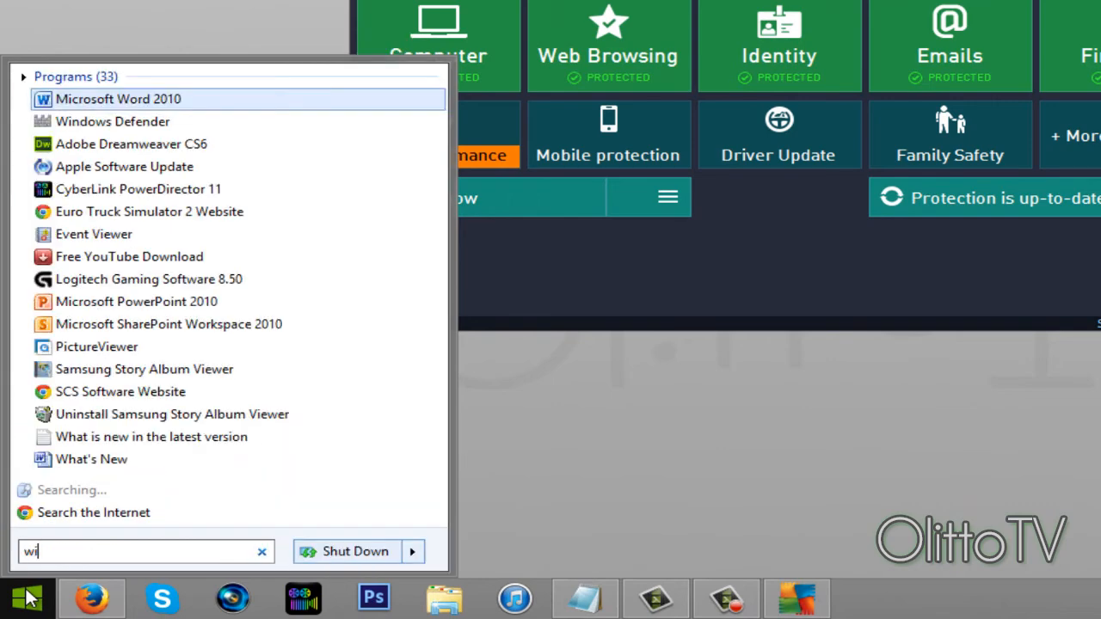
{"action": "type", "text": "ndows d"}
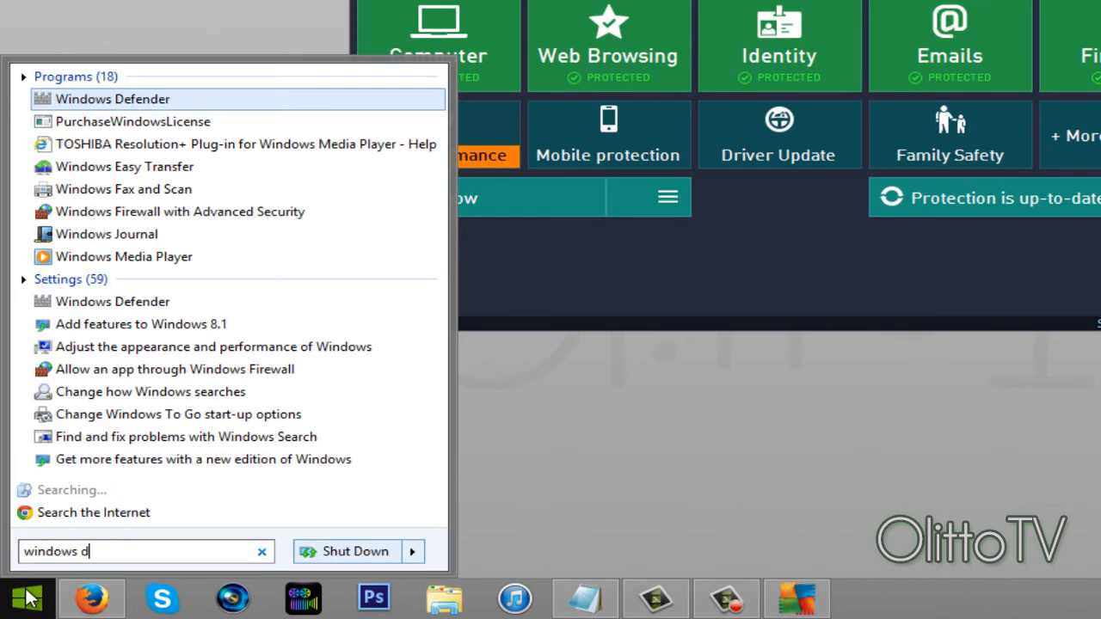
{"action": "type", "text": "efender"}
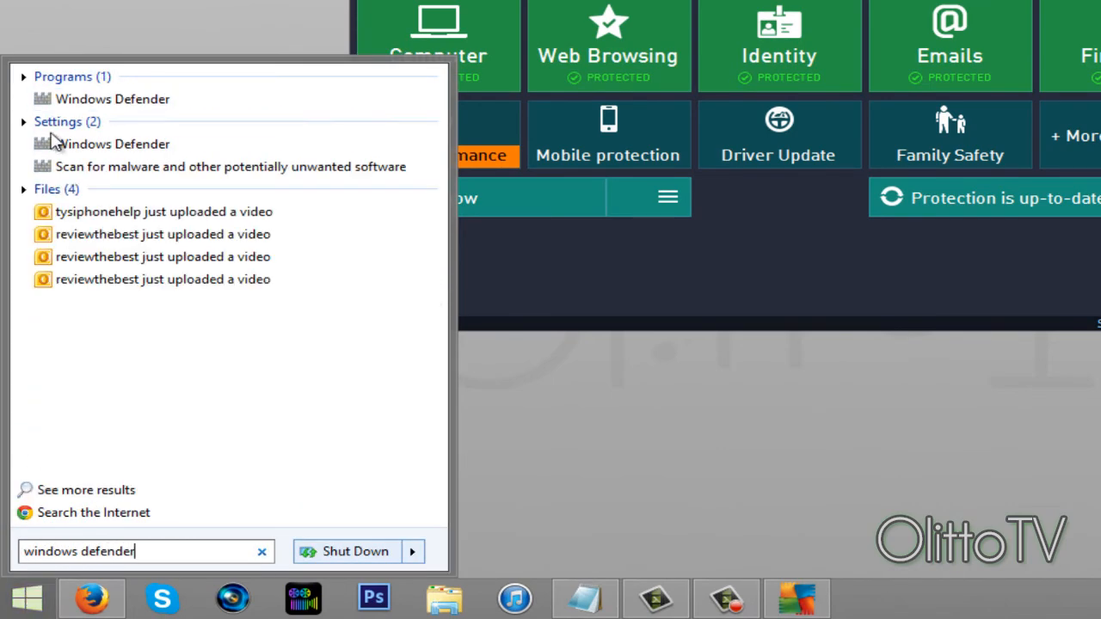
{"action": "left_click", "coordinate": [123, 101]}
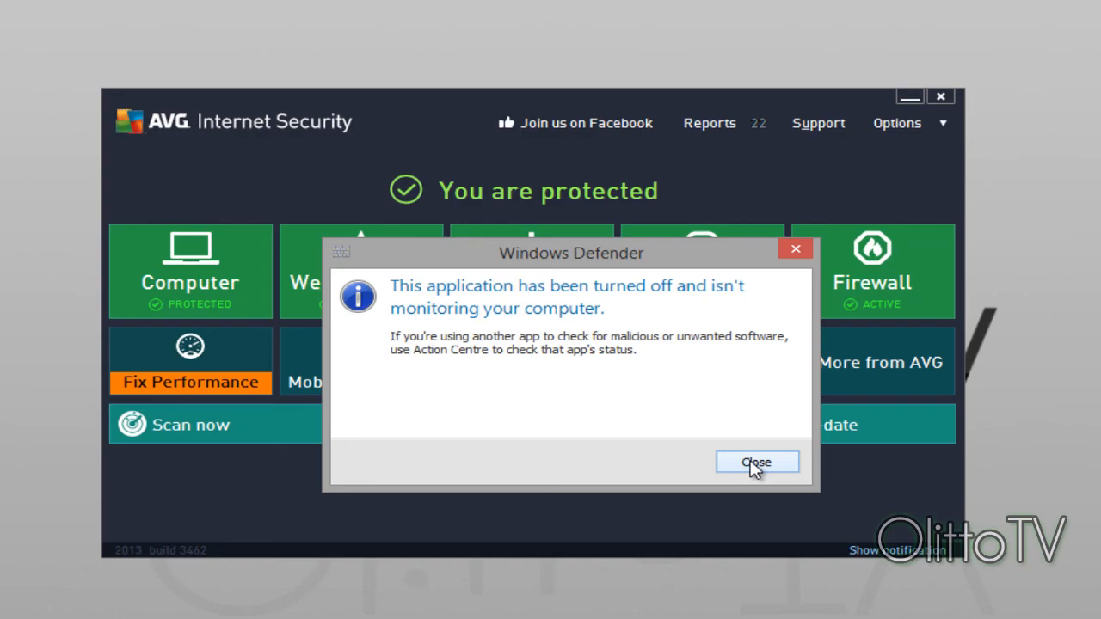
{"action": "left_click", "coordinate": [754, 463]}
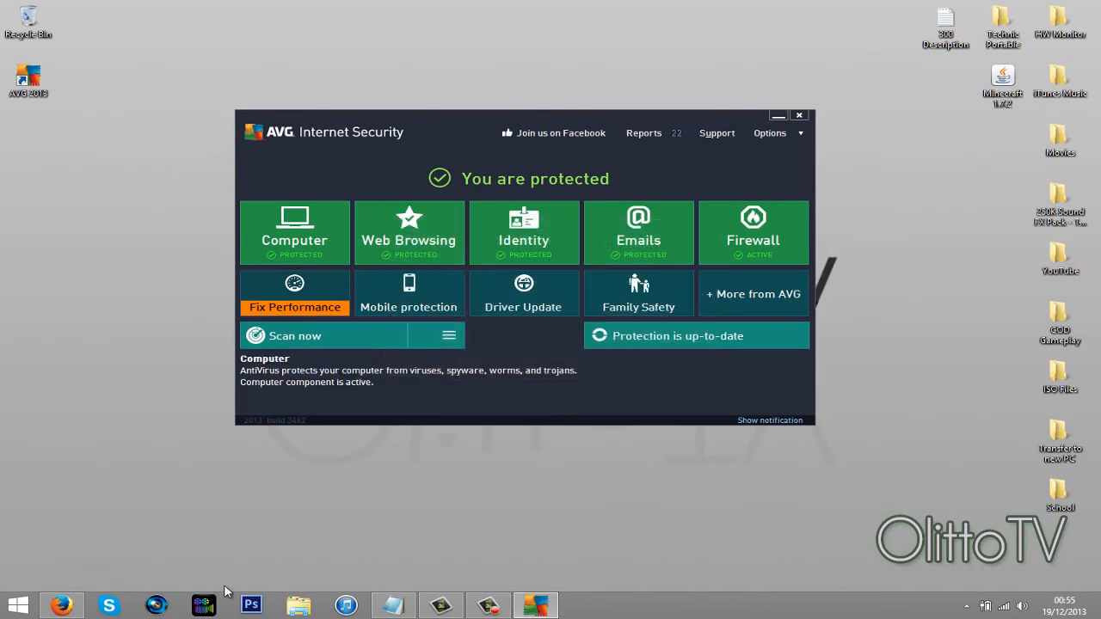
Switch to Firefox, show the Download Microsoft Security Essentials page, and find the English entry in the language list.
{"action": "left_click", "coordinate": [60, 605]}
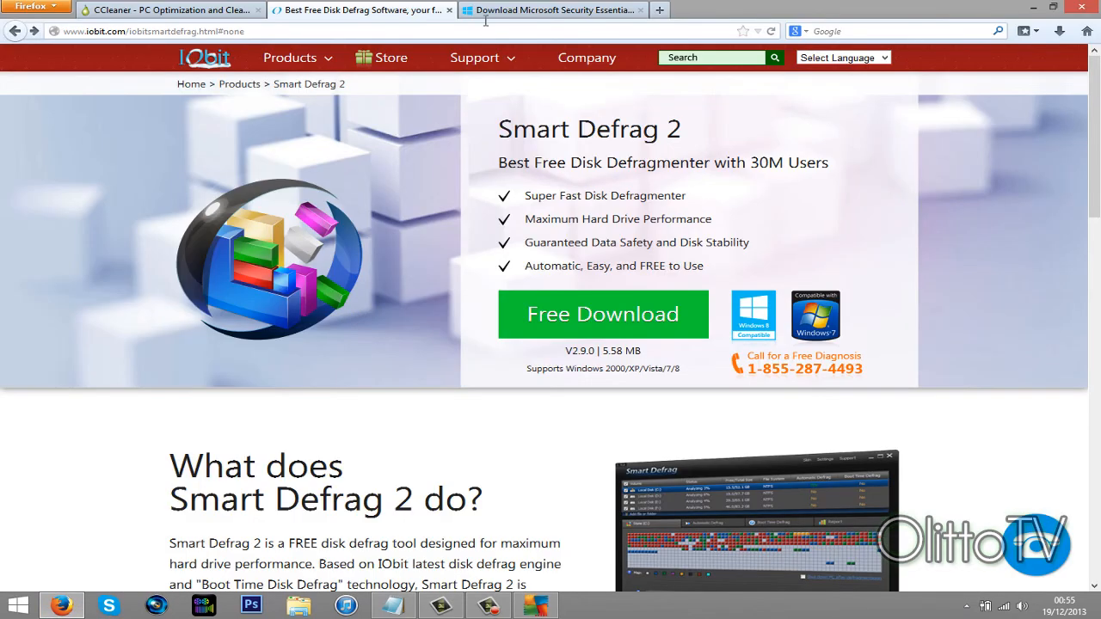
{"action": "left_click", "coordinate": [485, 12]}
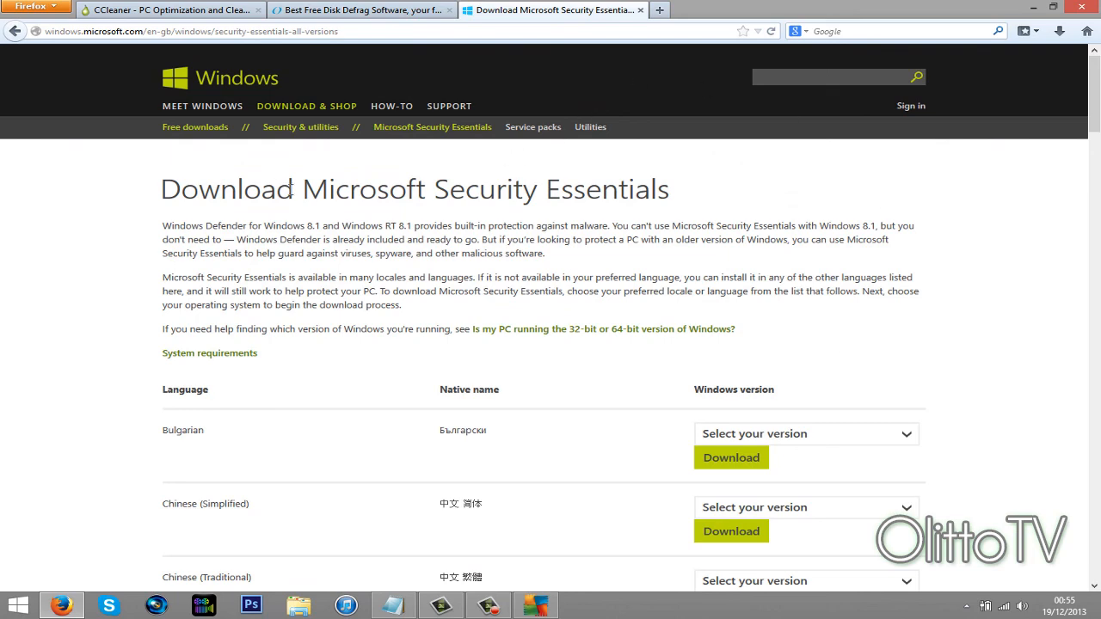
{"action": "scroll", "coordinate": [566, 189], "scroll_direction": "down", "scroll_amount": 6}
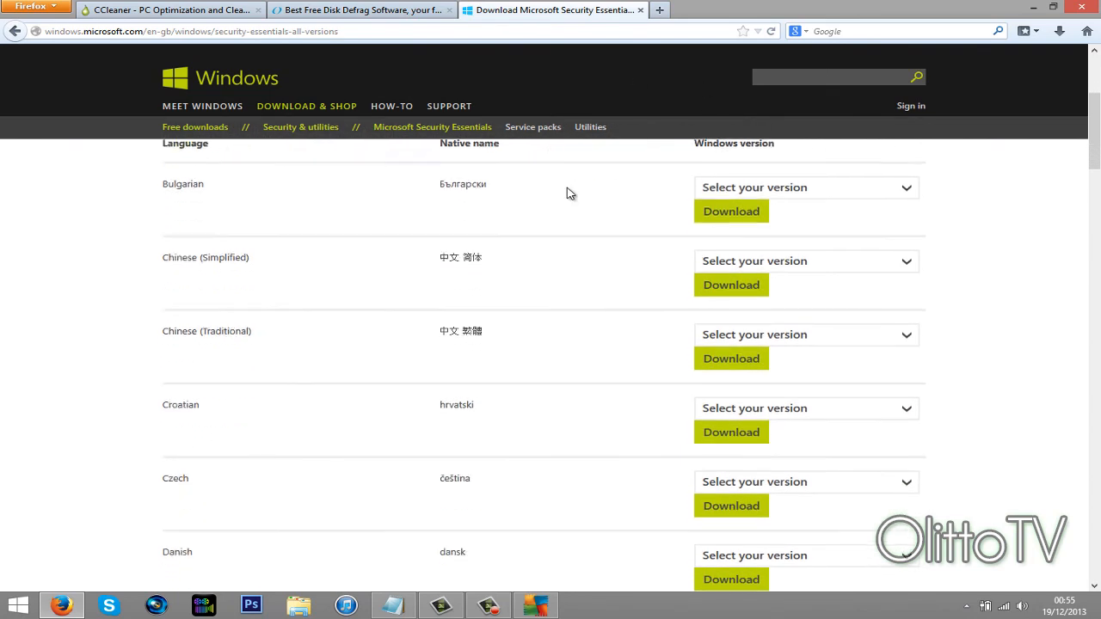
{"action": "scroll", "coordinate": [566, 193], "scroll_direction": "down", "scroll_amount": 3}
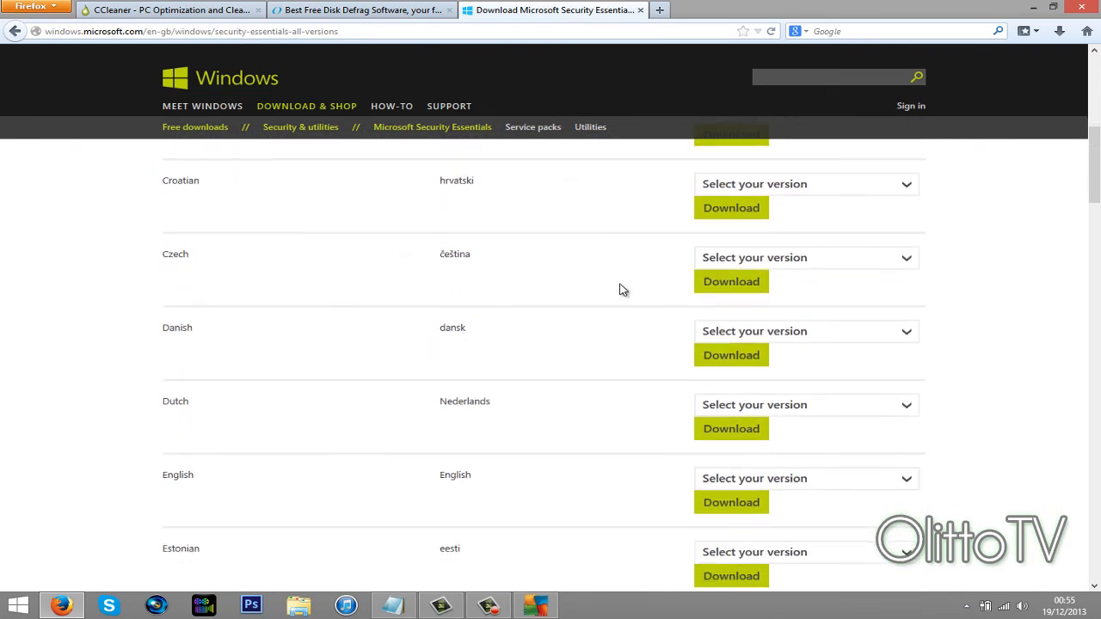
Review the Windows versions offered for the English download and select Windows Vista/Windows 7 64-bit.
{"action": "left_click", "coordinate": [774, 480]}
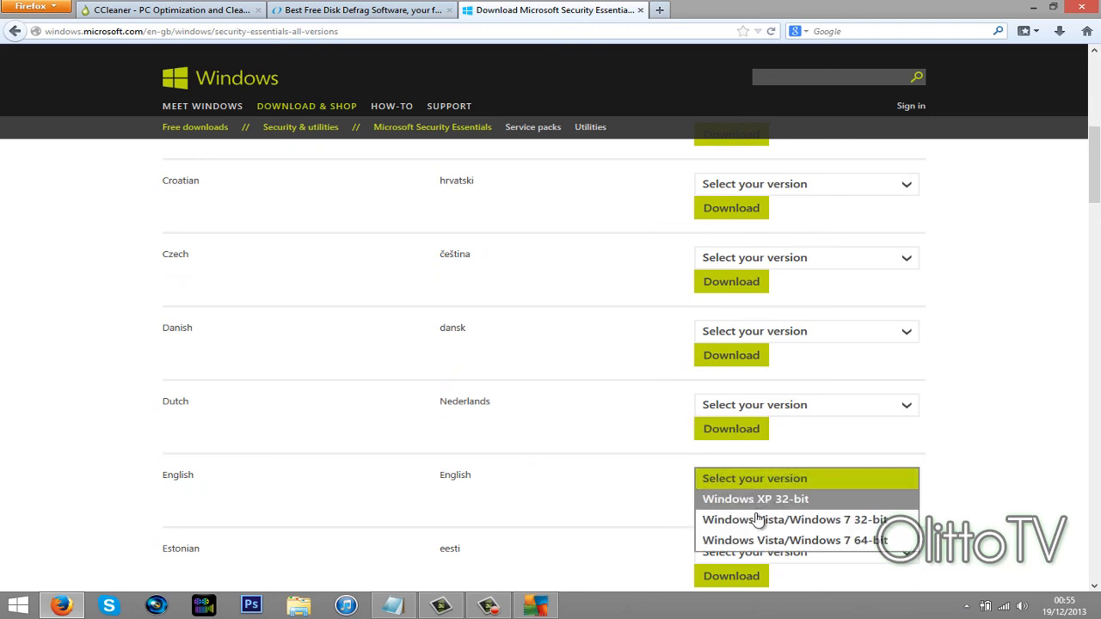
{"action": "left_click", "coordinate": [526, 473]}
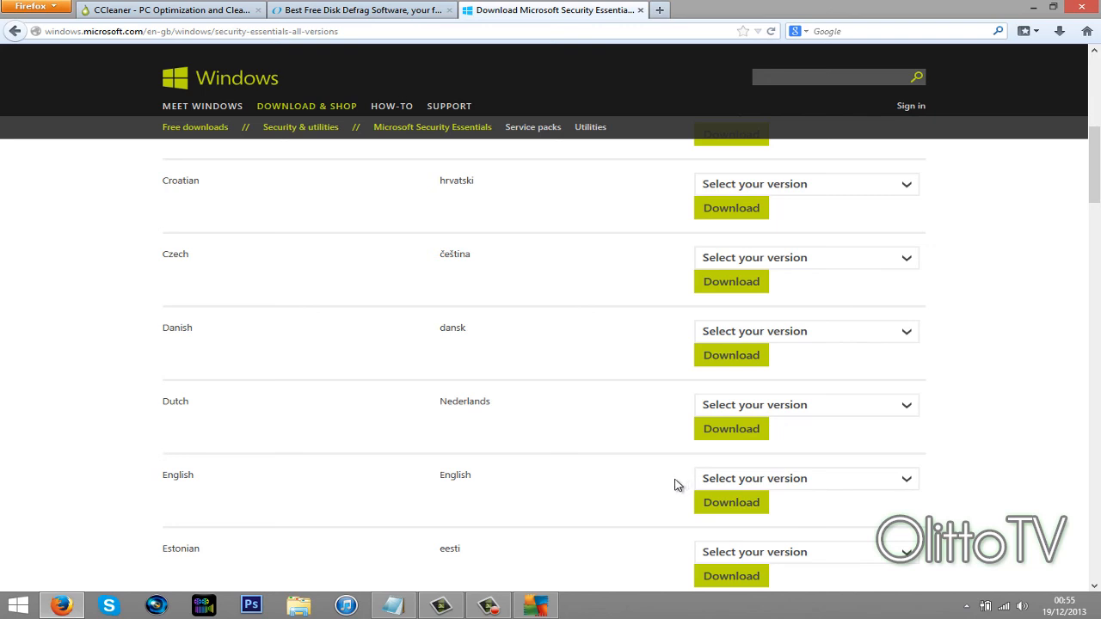
{"action": "left_click", "coordinate": [791, 481]}
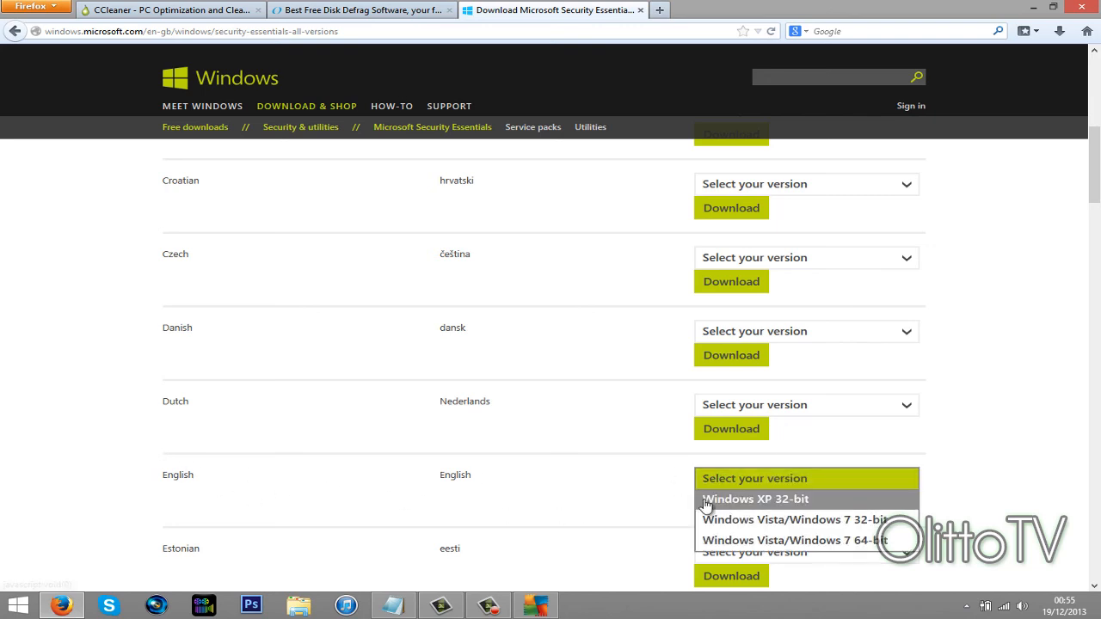
{"action": "left_click", "coordinate": [745, 540]}
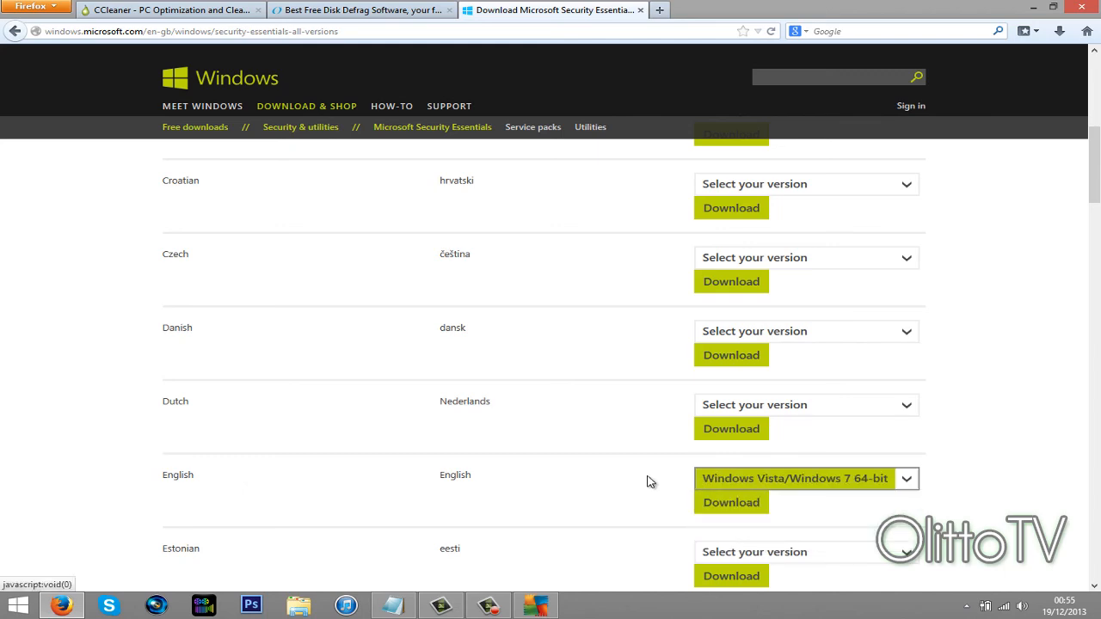
Minimise the browser and start a scan of the whole computer in AVG Internet Security.
{"action": "left_click", "coordinate": [1032, 7]}
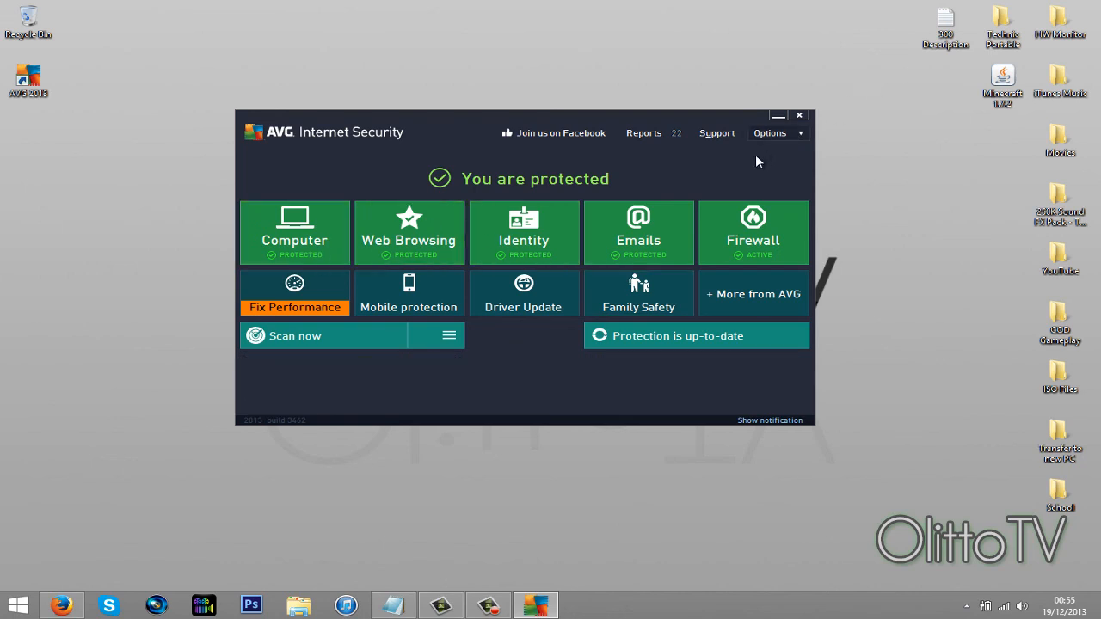
{"action": "left_click", "coordinate": [769, 134]}
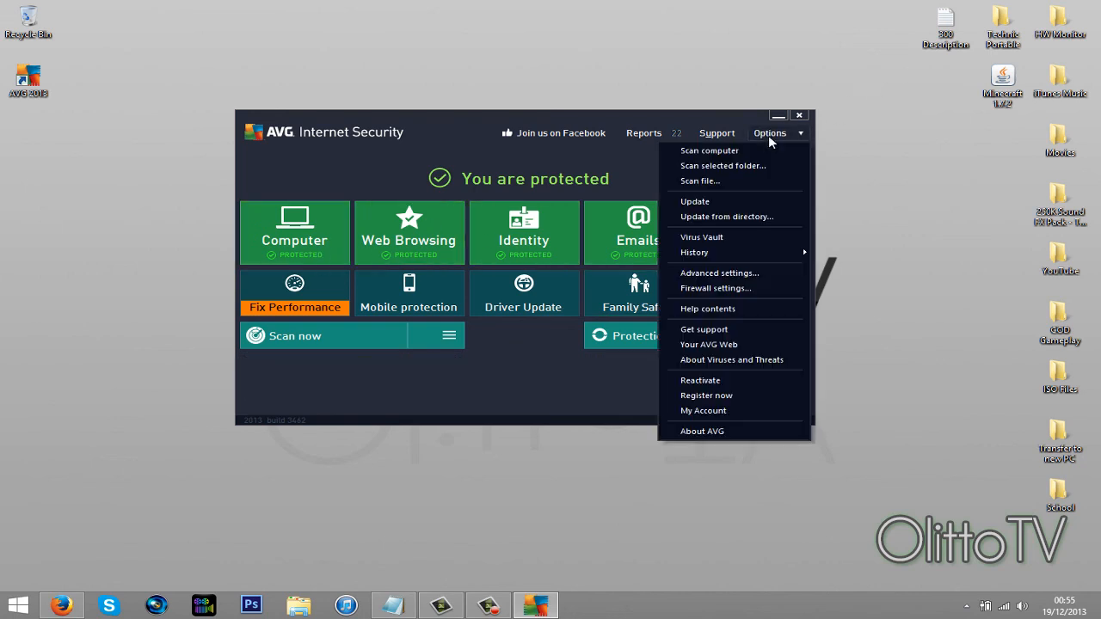
{"action": "left_click", "coordinate": [706, 153]}
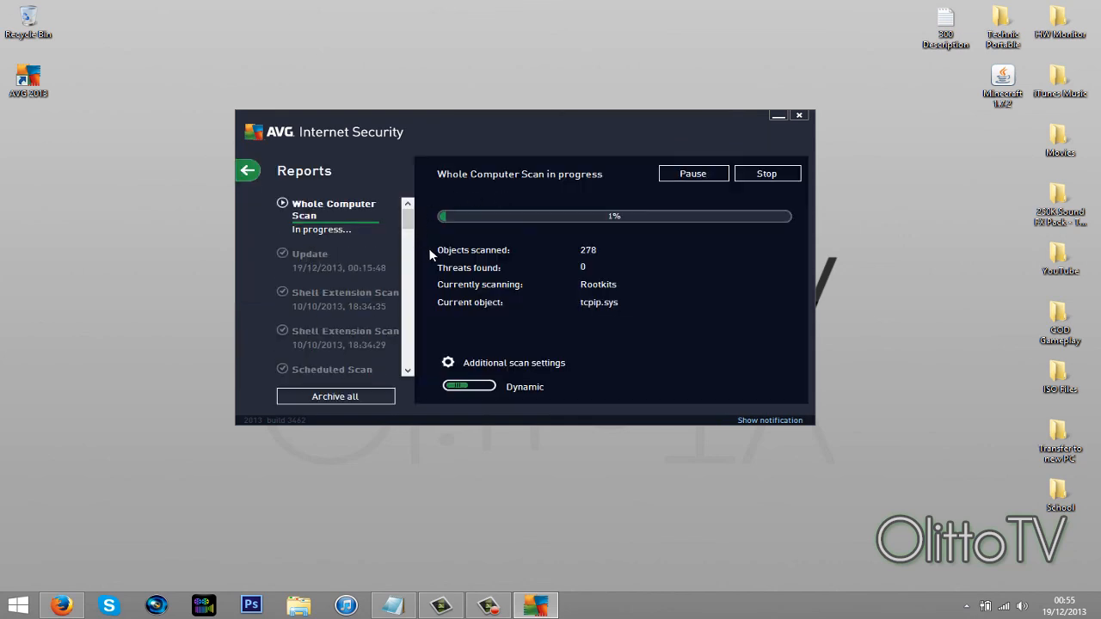